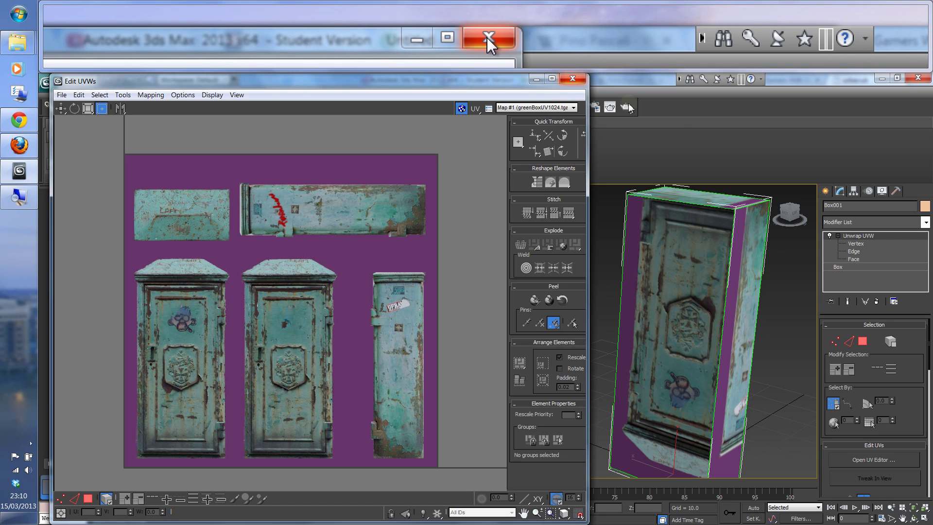
Close the UV editor and delete the Unwrap UVW modifier from the box's modifier stack.
click(572, 78)
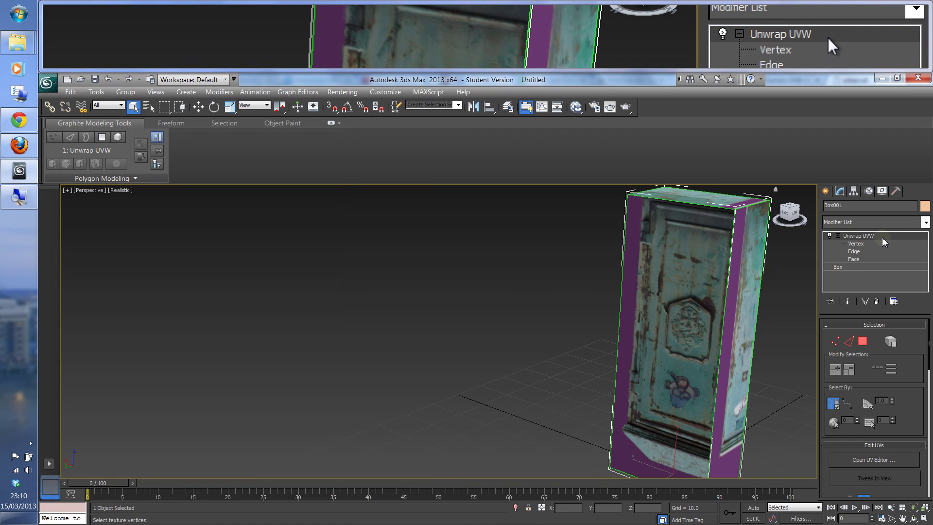
right_click(877, 234)
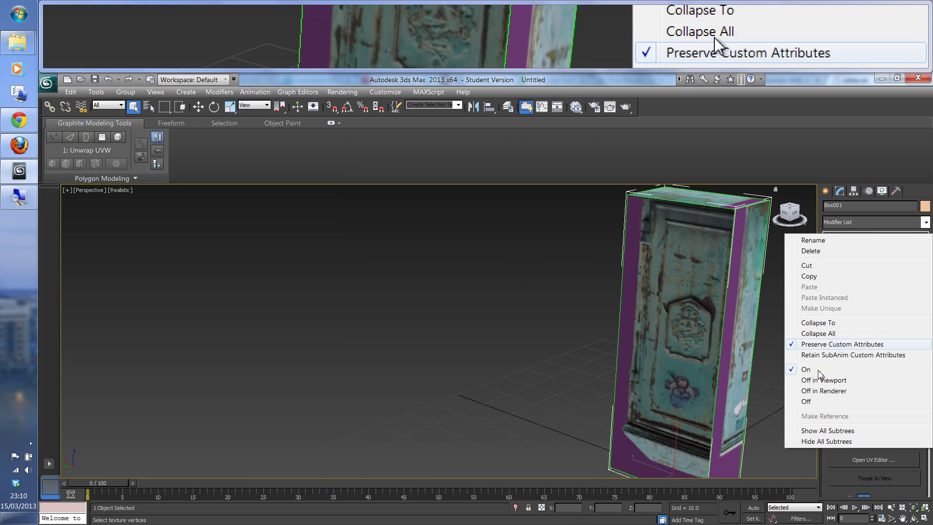
click(811, 250)
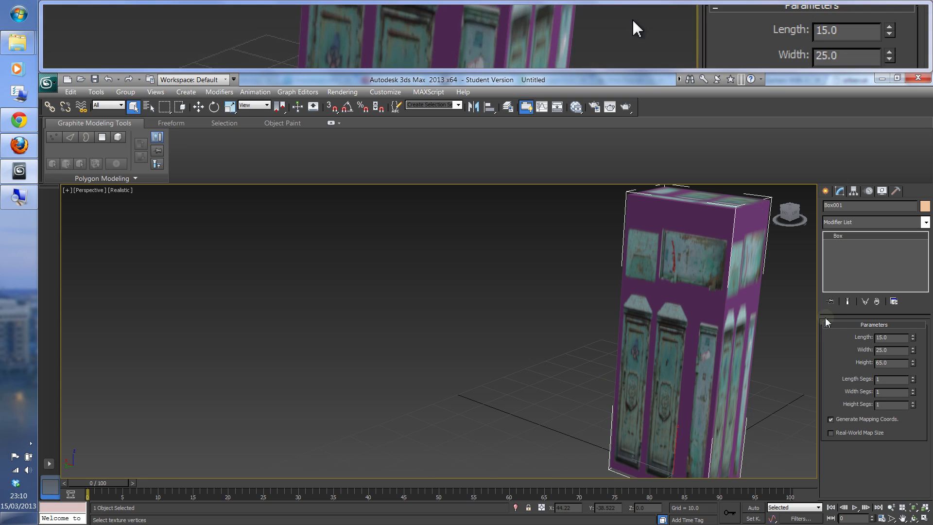
Apply a new Unwrap UVW modifier to the box.
click(925, 222)
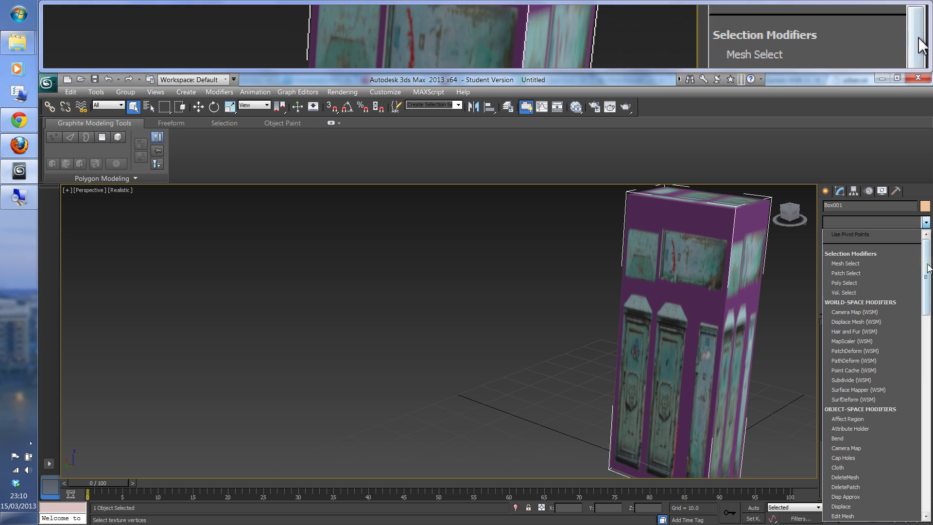
drag(926, 292, 926, 478)
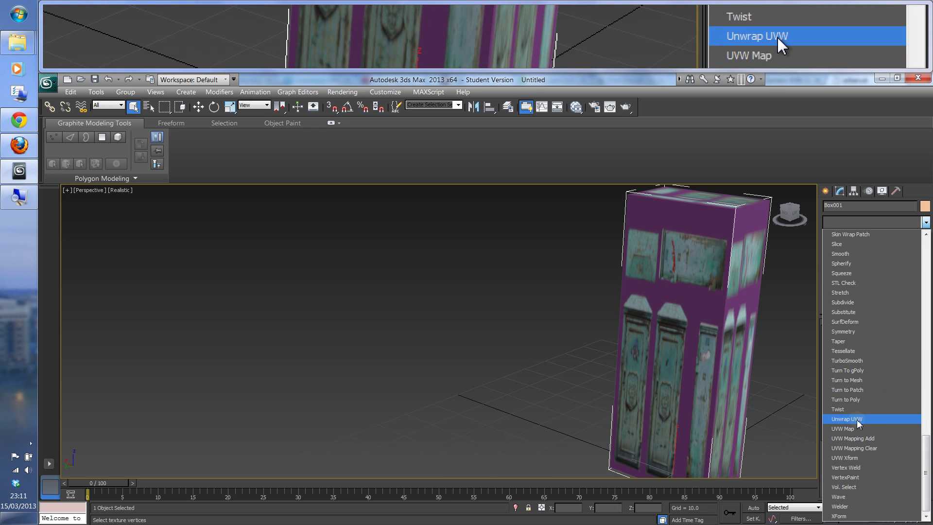
click(845, 419)
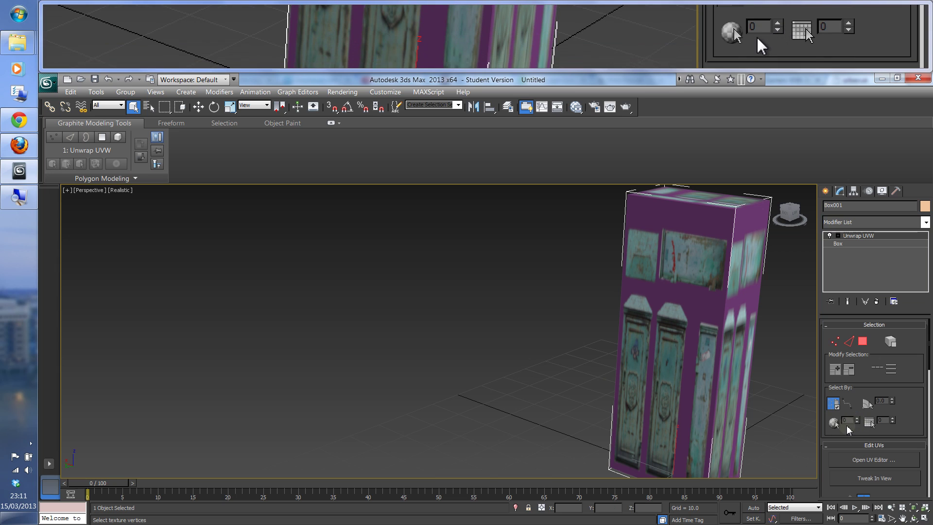
Switch the Unwrap UVW modifier to Face level and select all faces of the box.
click(862, 342)
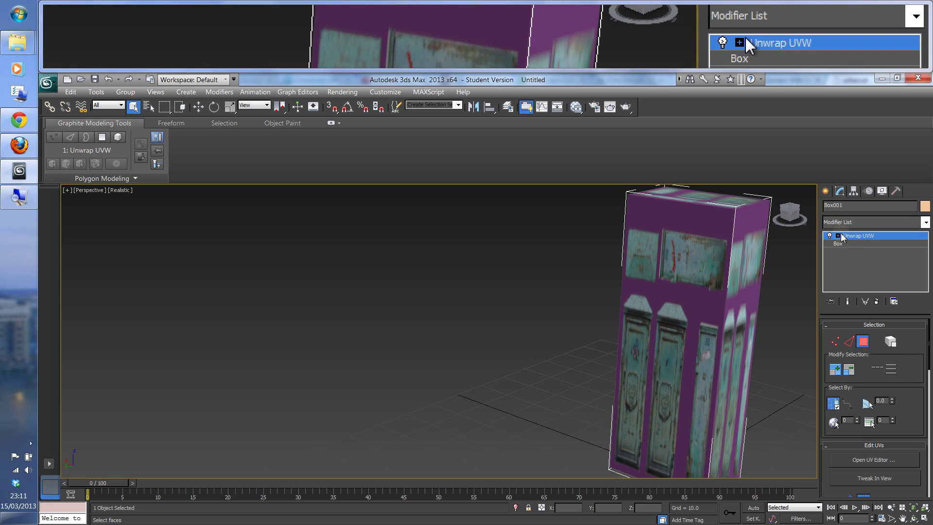
click(839, 236)
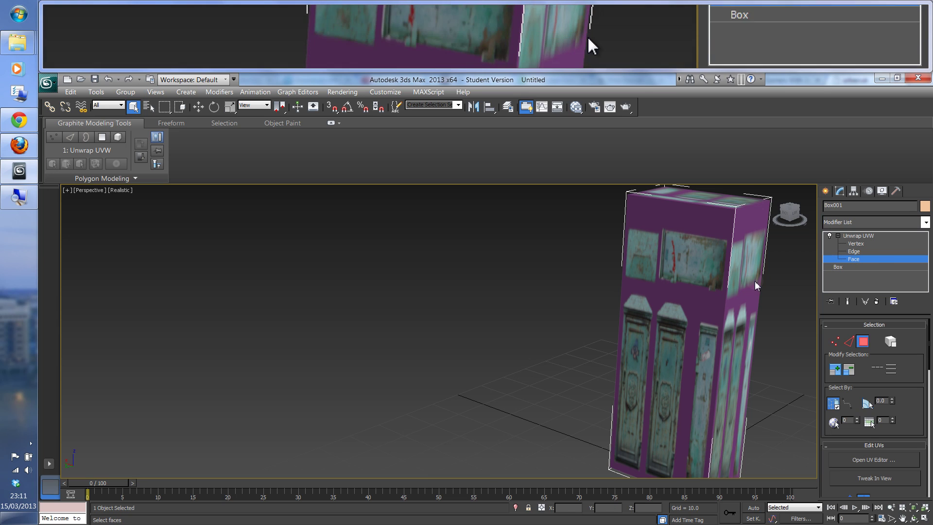
click(627, 311)
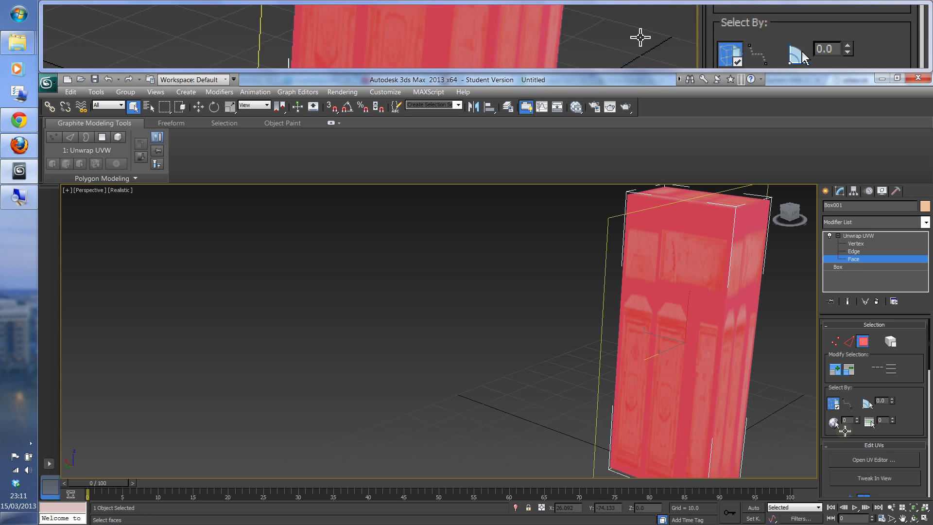
Open the UV editor and enlarge its window to fill the area beside the textured box.
click(866, 461)
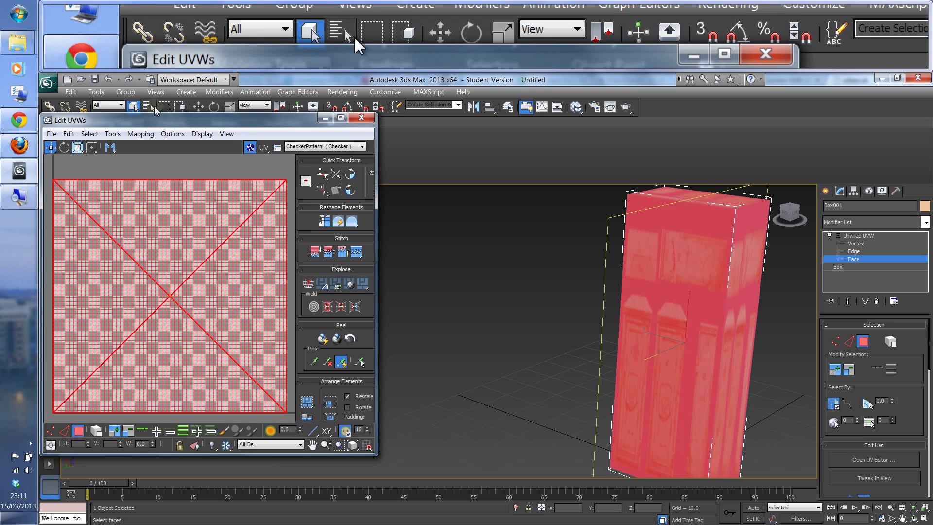
drag(146, 120, 148, 101)
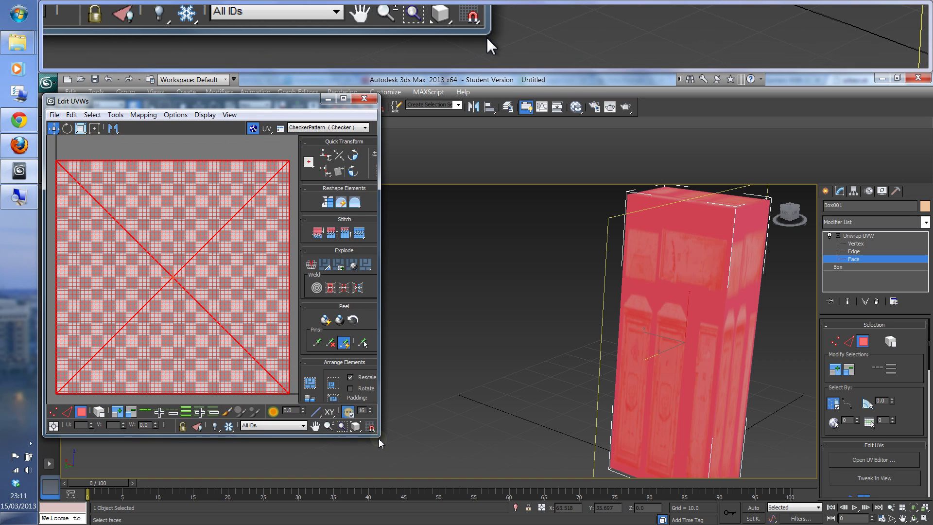
drag(378, 436, 404, 441)
drag(513, 505, 588, 524)
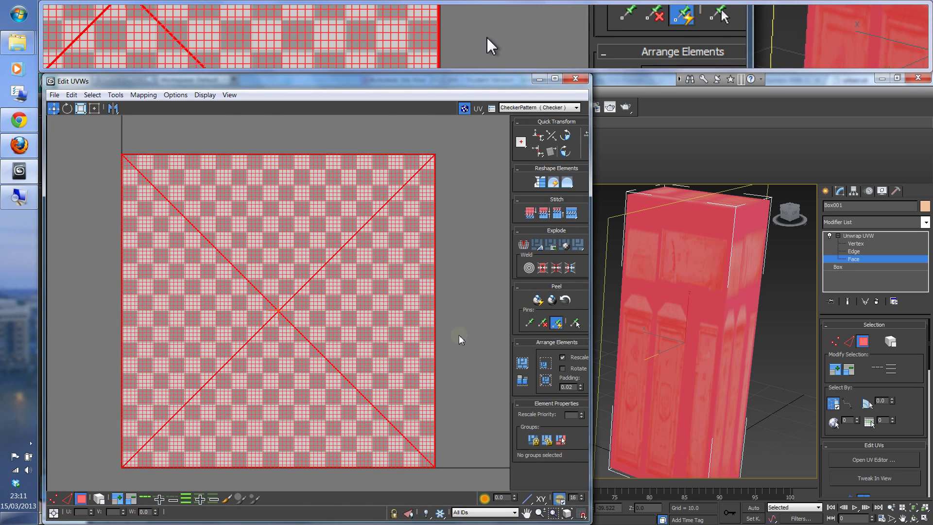
Show the greenBoxUV1024.tga map as the UV editor background instead of the checker pattern.
scroll(457, 336, up, 2)
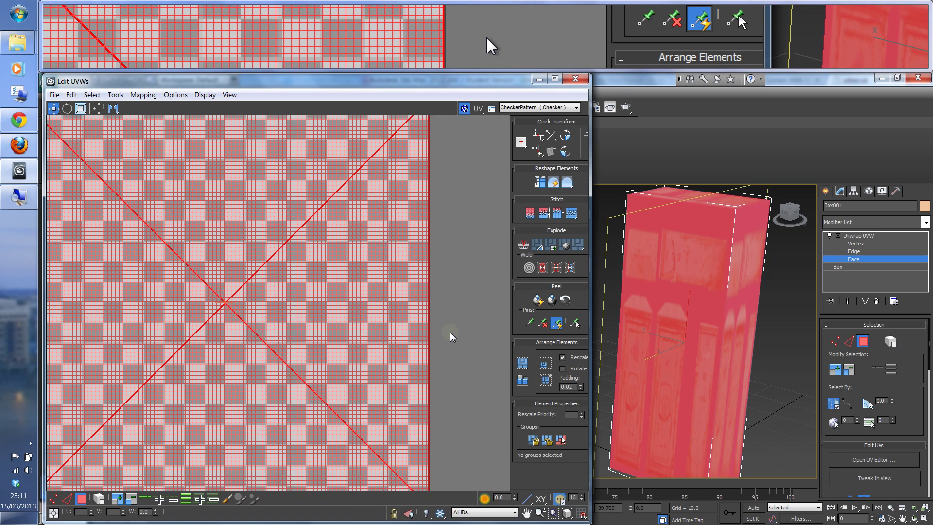
scroll(450, 332, down, 1)
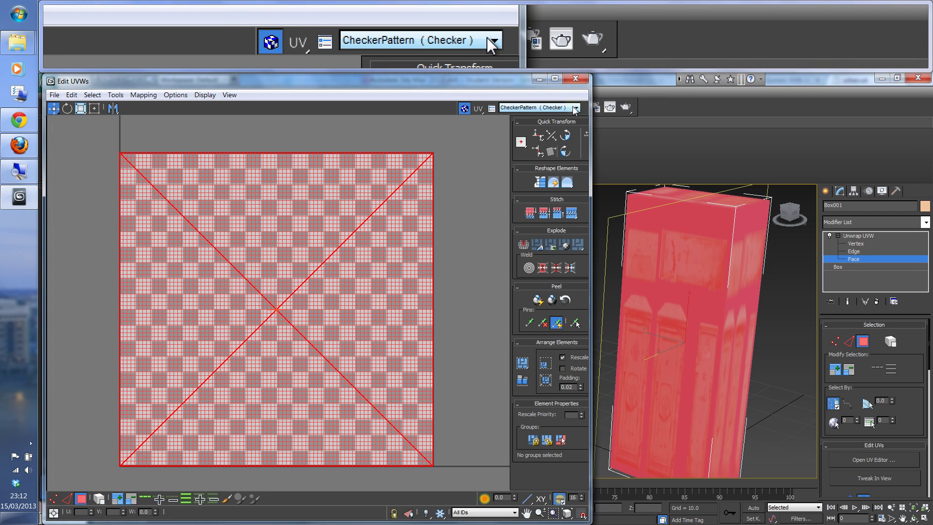
click(576, 108)
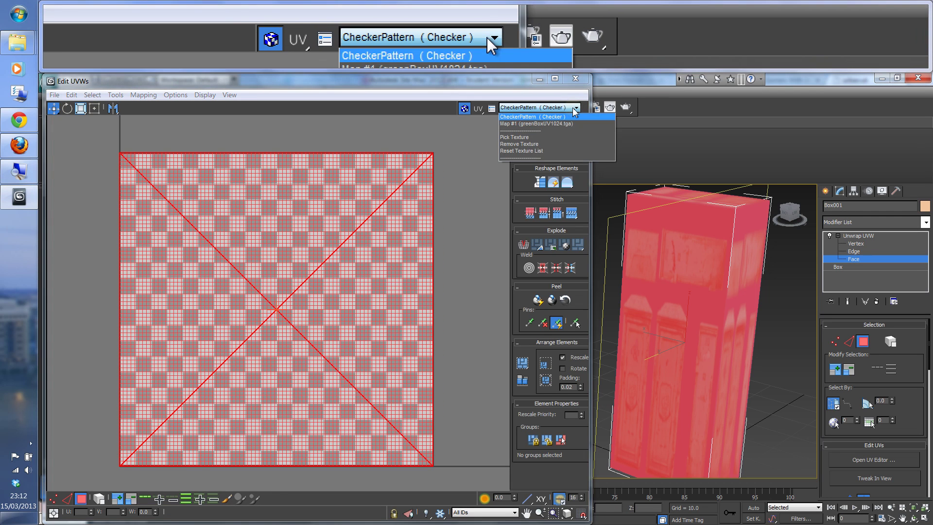
click(537, 124)
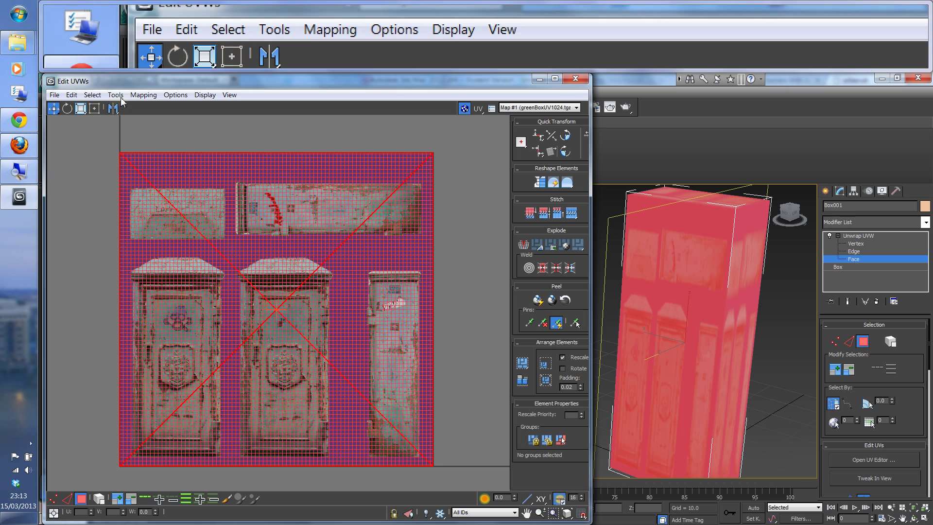
Apply Flatten Mapping to the selected faces with a face angle threshold of 45 and spacing of 0.02, then clear the selection.
click(142, 96)
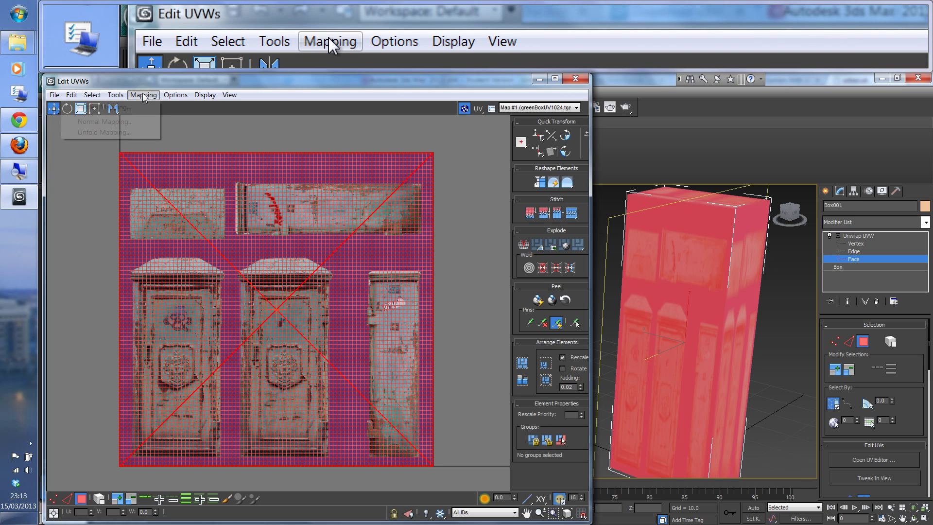
click(123, 108)
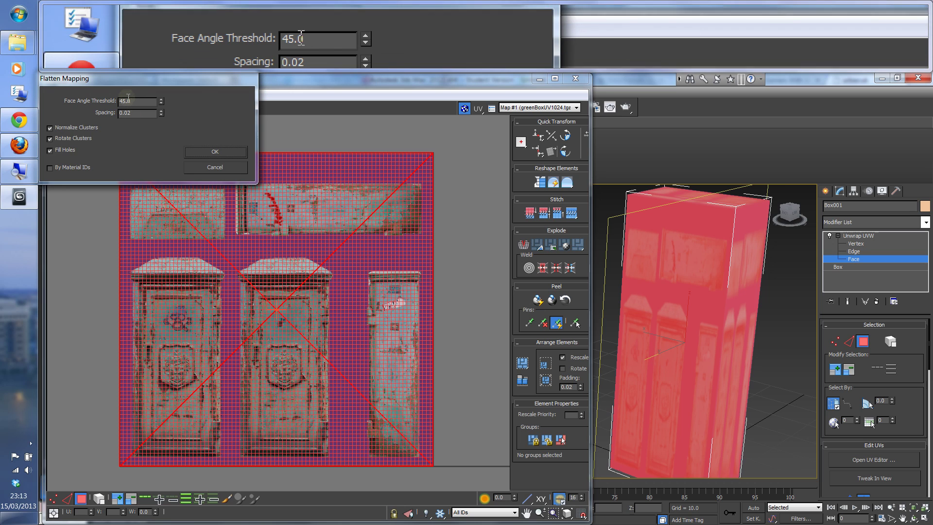
click(217, 154)
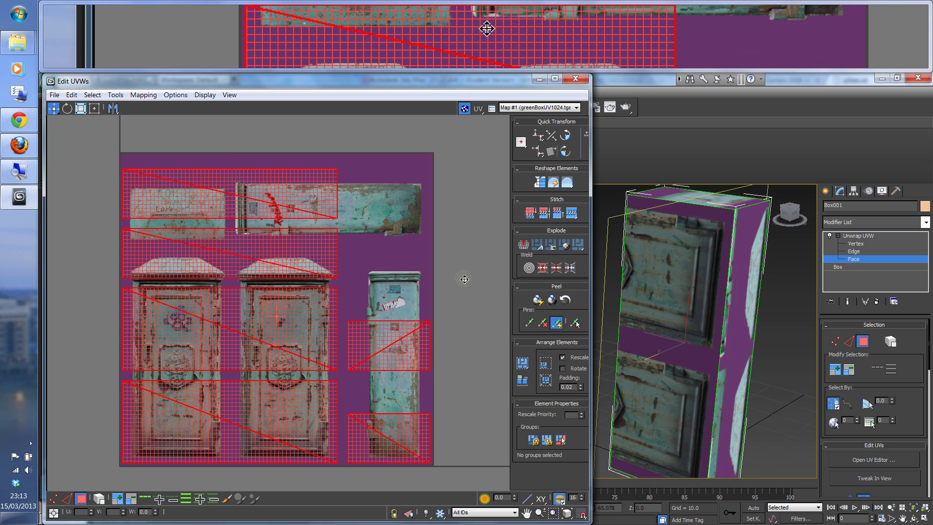
click(469, 232)
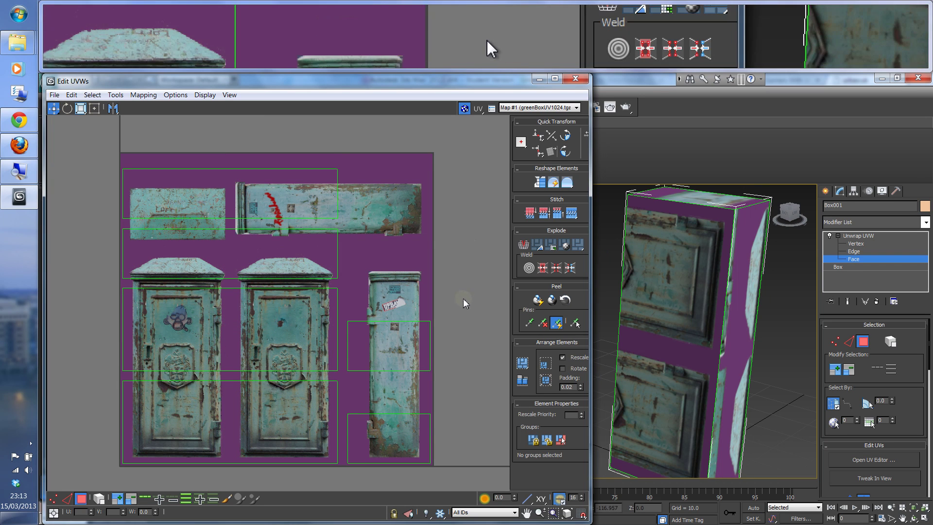
Turn on selection by UV element and deselect the cluster of the box's top face.
click(401, 341)
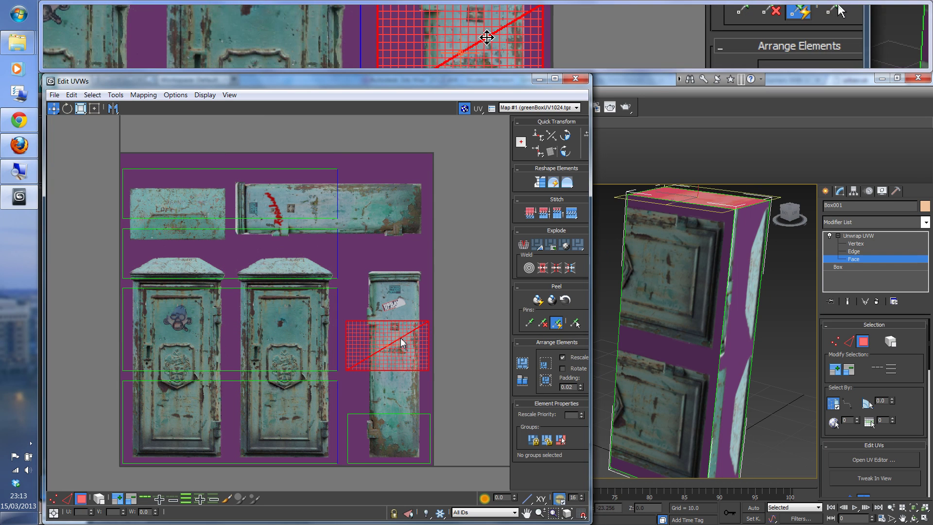
click(99, 499)
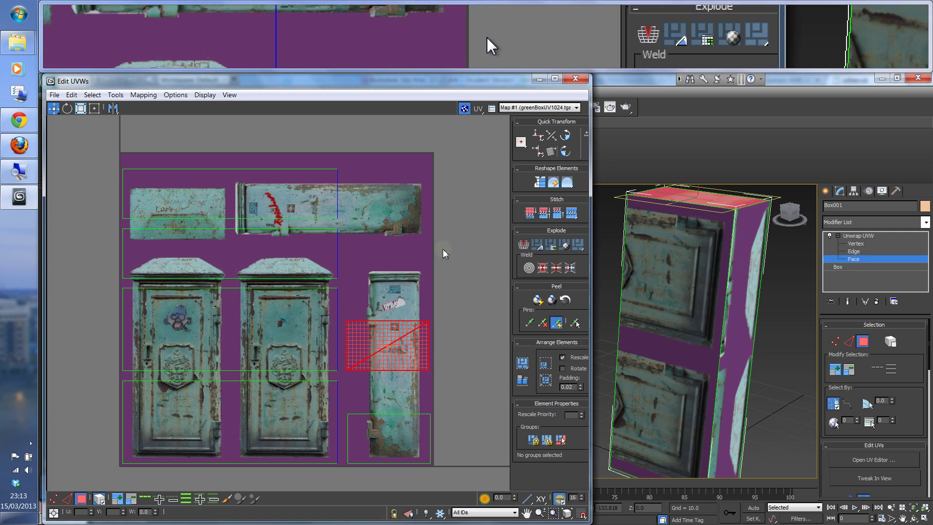
click(445, 302)
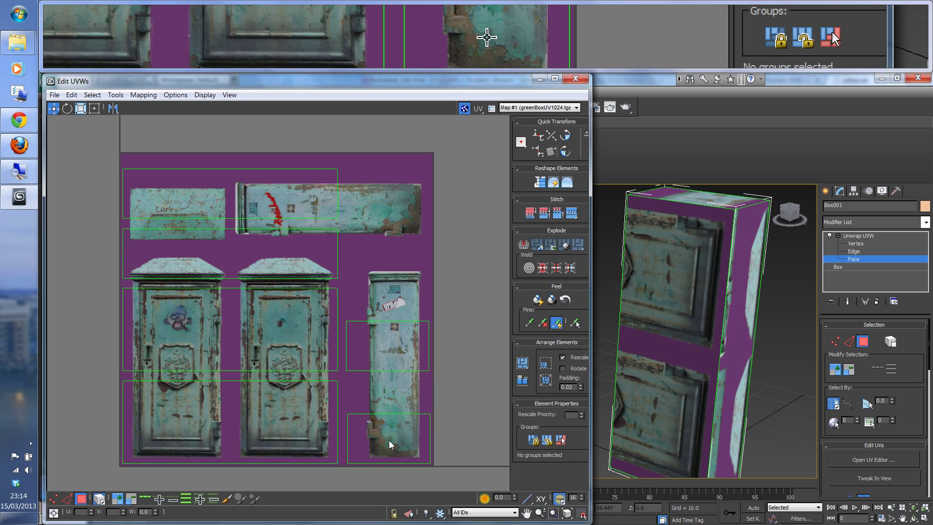
Select the UV cluster of the box's underside and move it off the texture in Freeform mode.
click(403, 439)
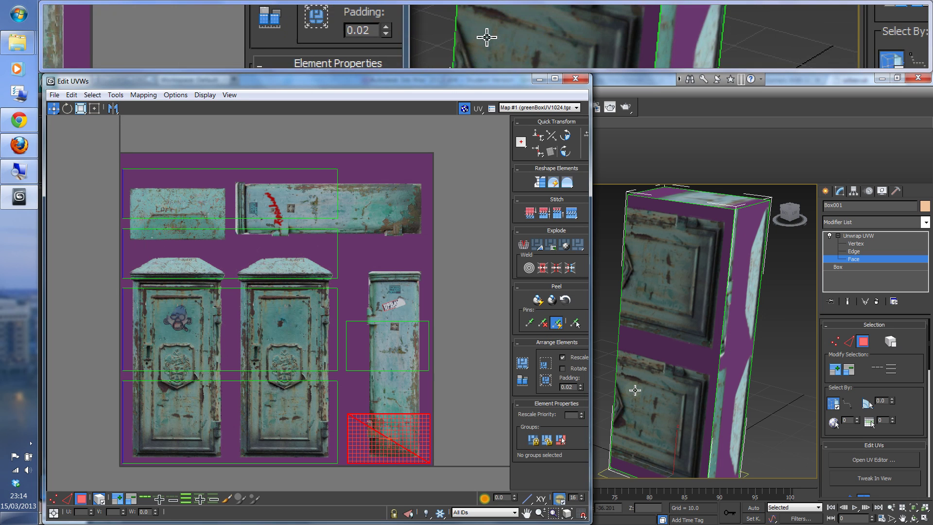
middle_drag(635, 389, 700, 233)
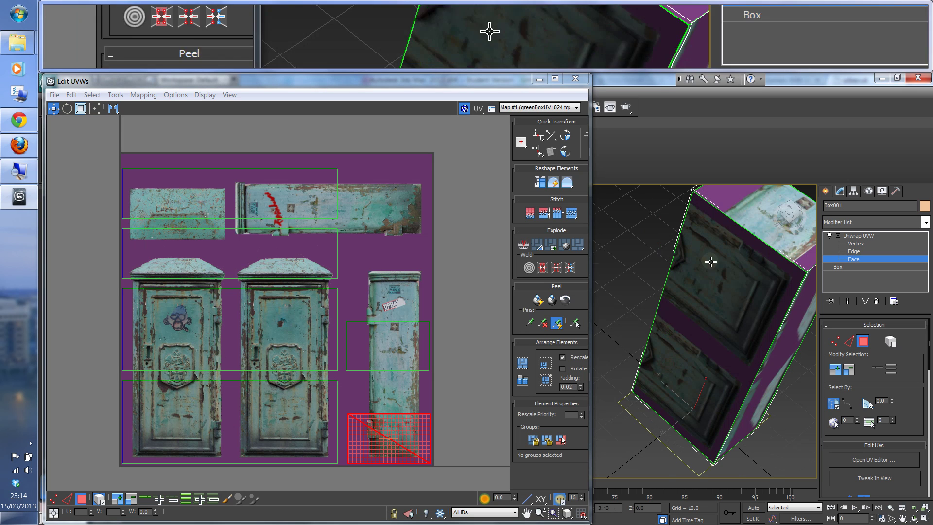
alt+middle_drag(706, 270, 703, 286)
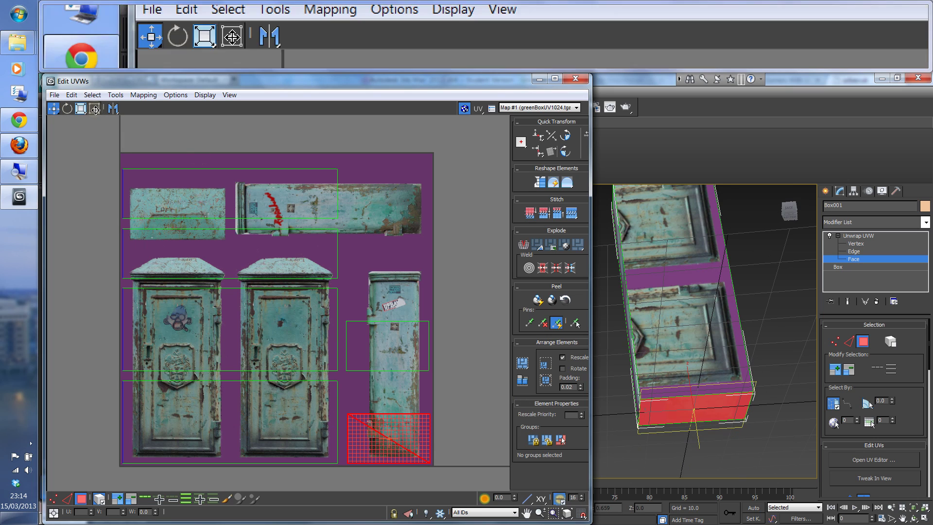
click(95, 109)
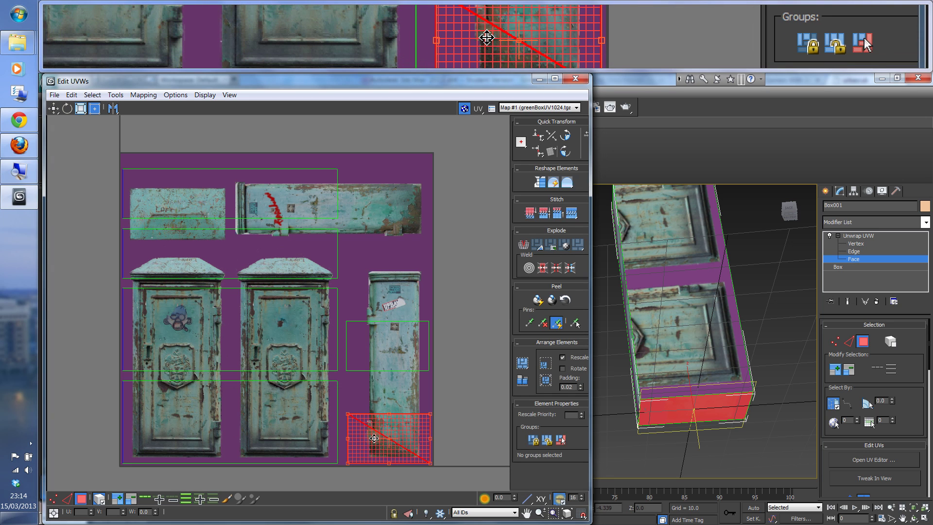
drag(374, 438, 509, 374)
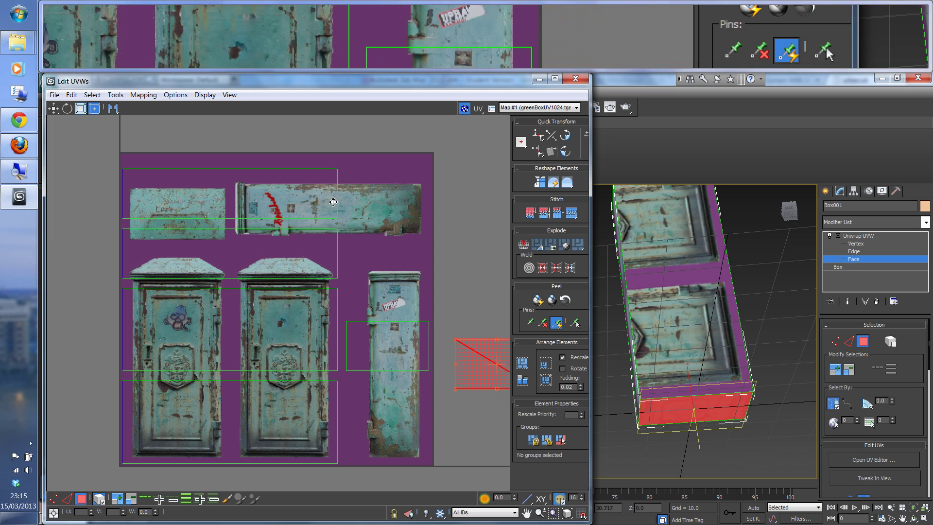
Move the uppermost long UV cluster onto the horizontal side panel with red graffiti and scale it to fit the panel.
click(287, 191)
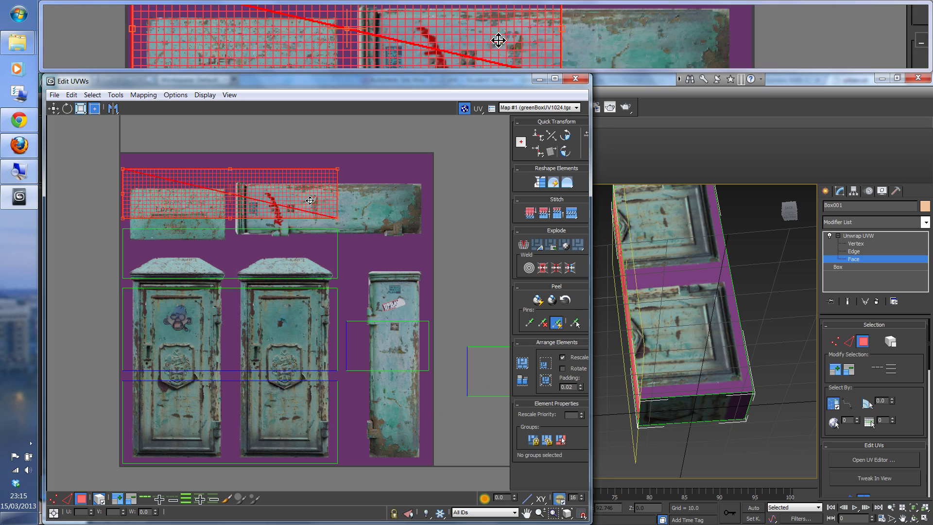
drag(335, 200, 359, 204)
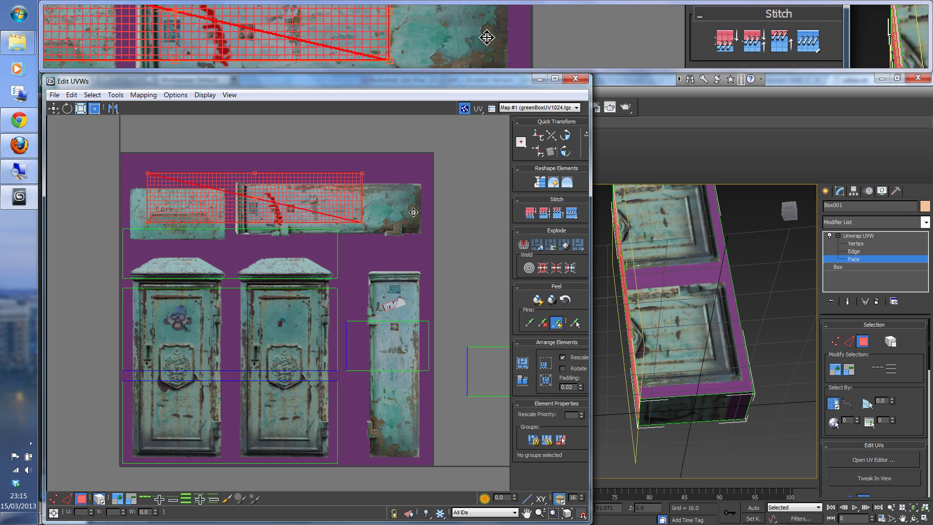
drag(299, 196, 392, 208)
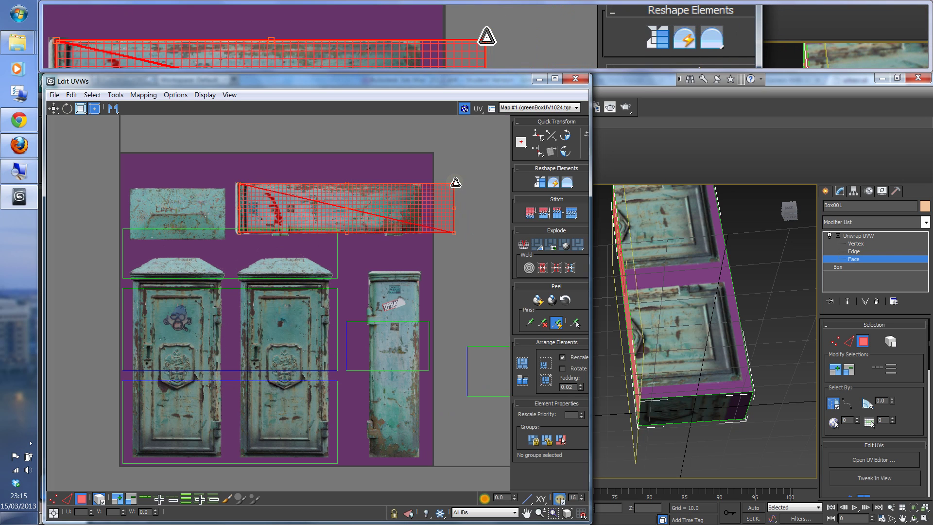
drag(455, 182, 420, 183)
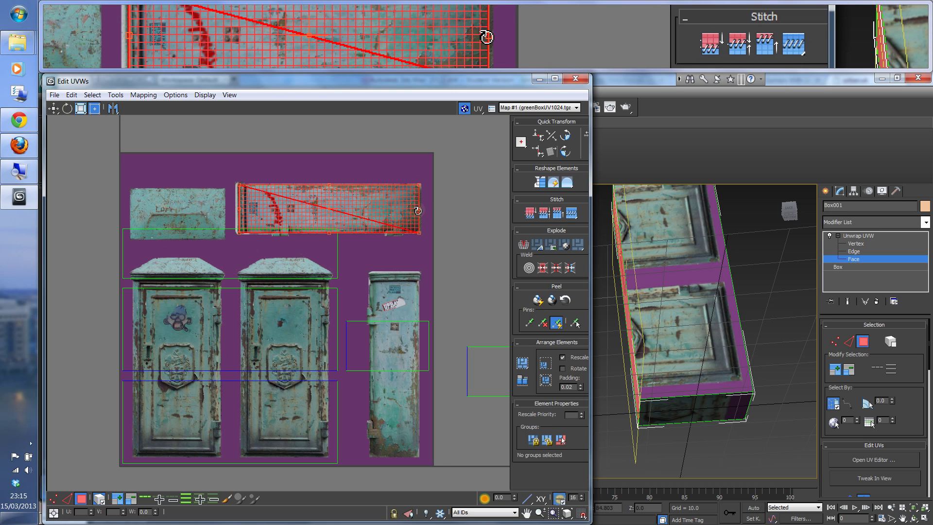
Move the small UV cluster of the box's top face onto the small top panel of the texture and scale it to fit.
click(401, 358)
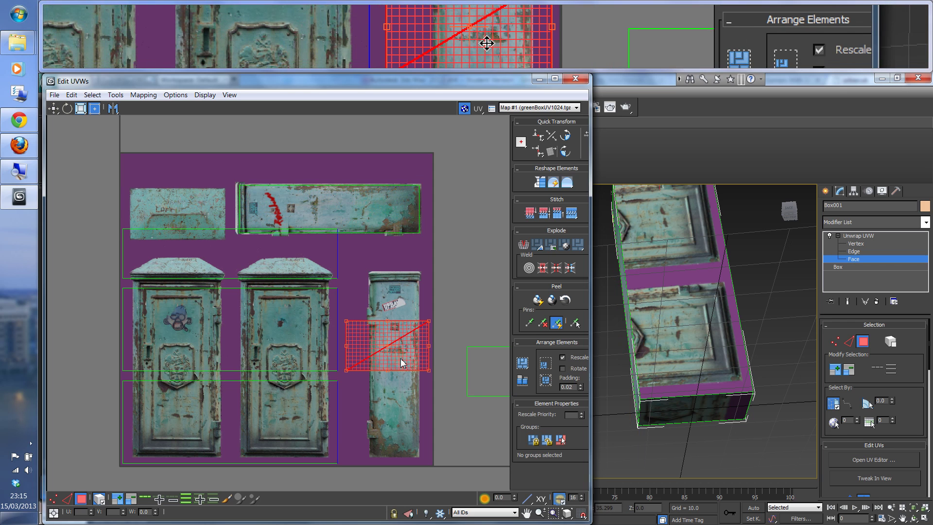
drag(367, 339, 277, 270)
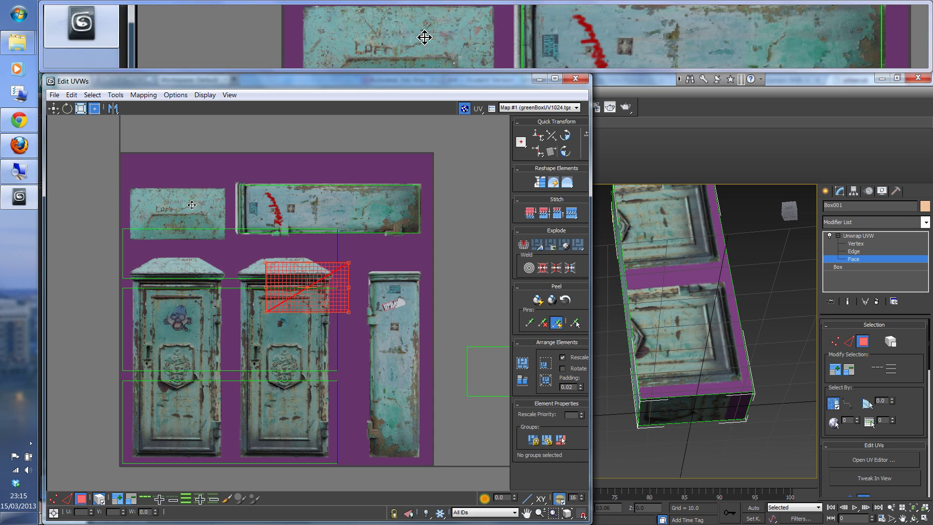
drag(191, 207, 188, 228)
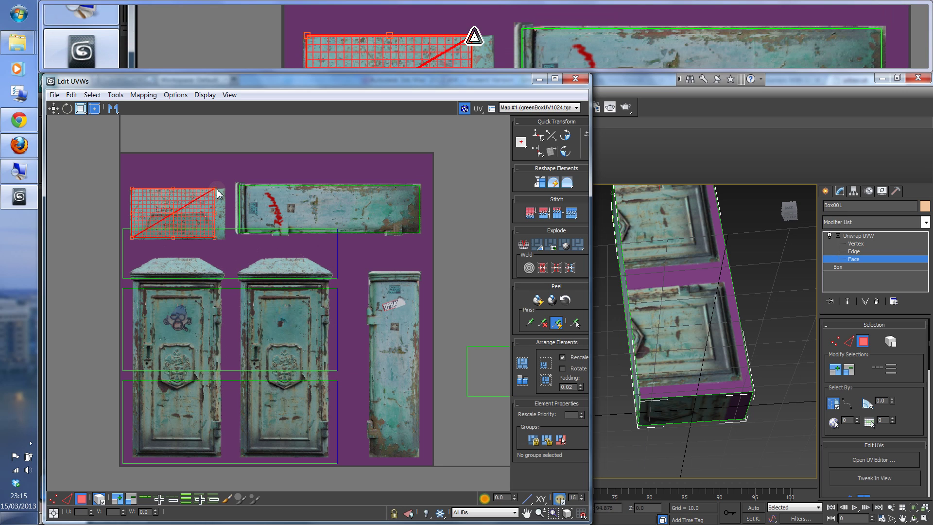
drag(217, 194, 227, 191)
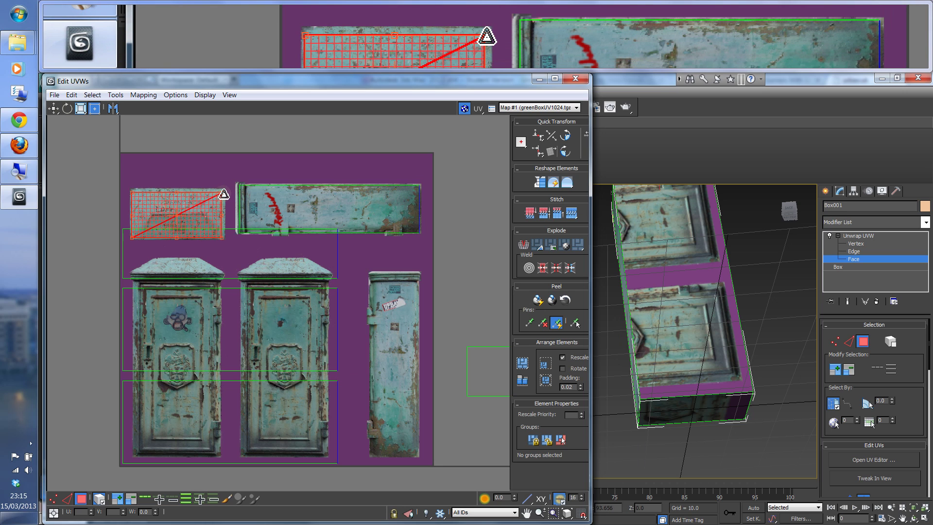
Select the three remaining long UV clusters together, rotate them 90 degrees around the pivot, and clear the selection.
click(228, 255)
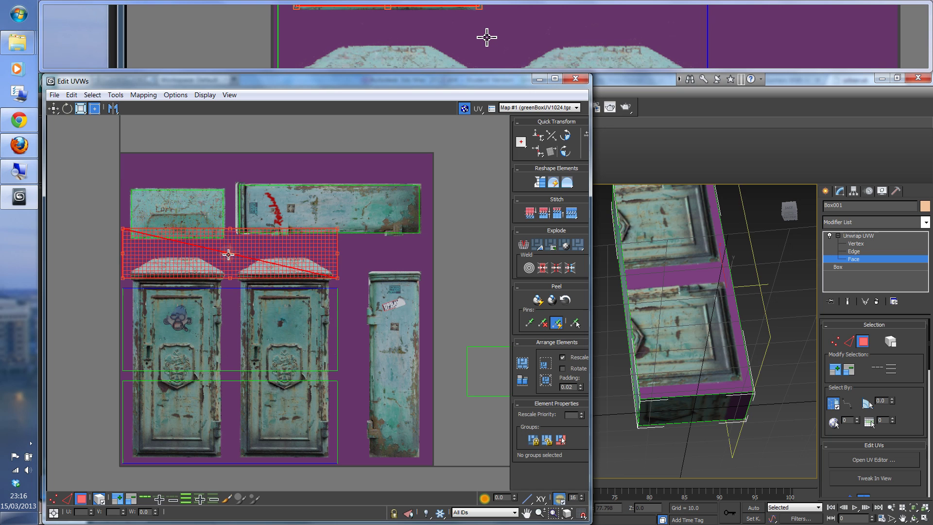
ctrl+click(230, 337)
ctrl+click(230, 423)
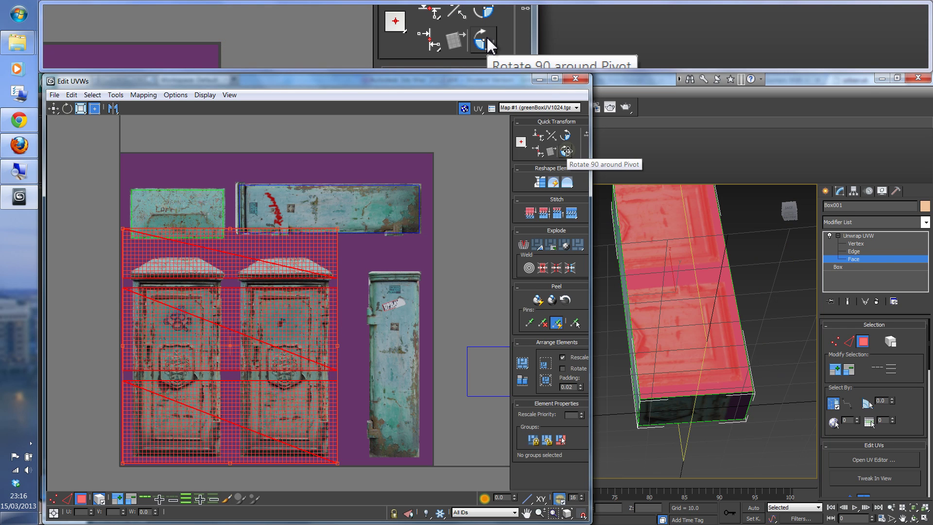
click(567, 151)
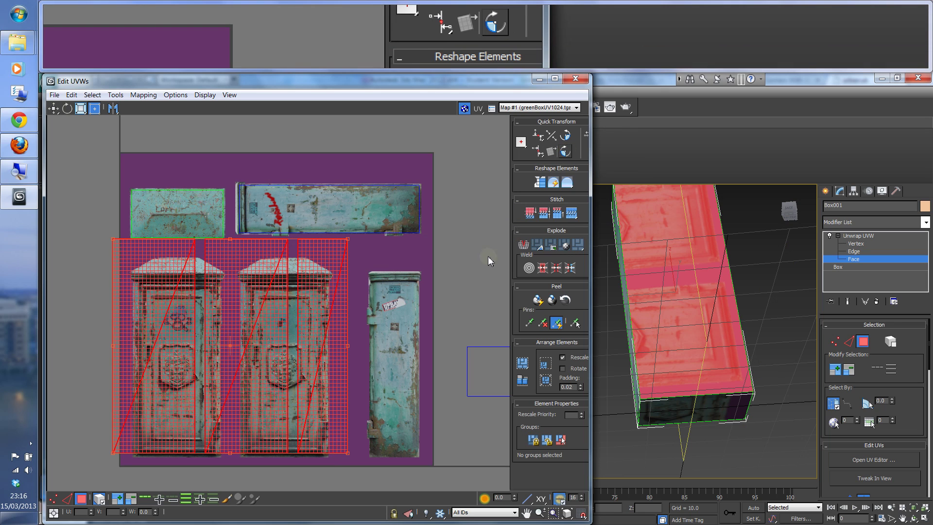
click(445, 278)
Move the narrow upright UV cluster onto the vertical side panel of the texture and scale it to fit the panel.
click(324, 308)
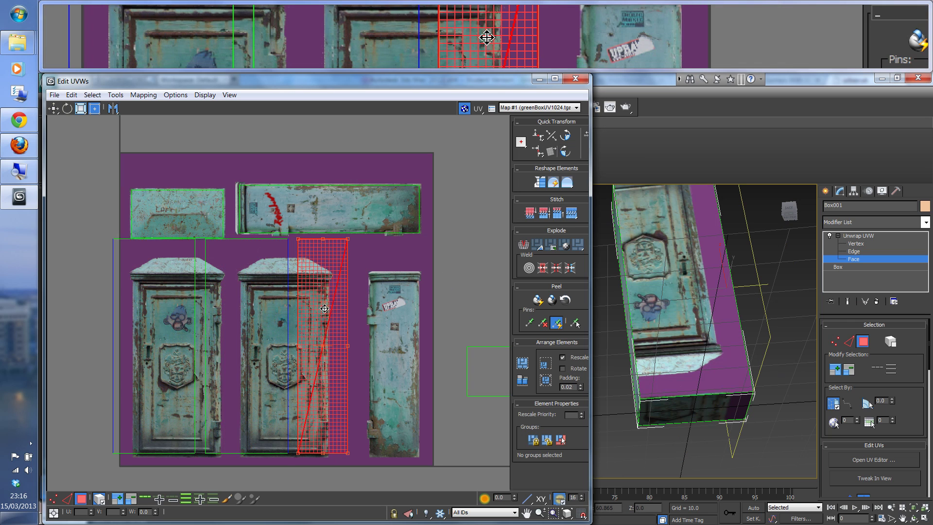
drag(325, 309, 394, 308)
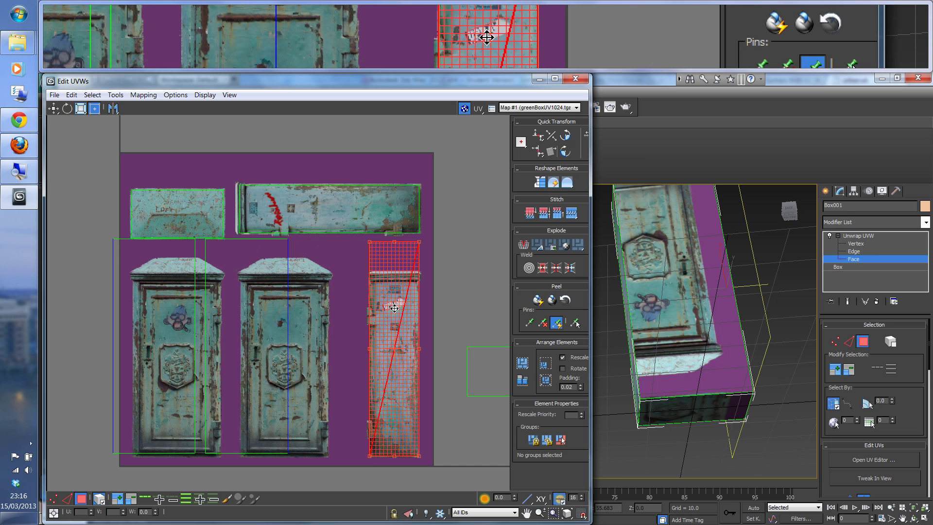
drag(394, 308, 396, 308)
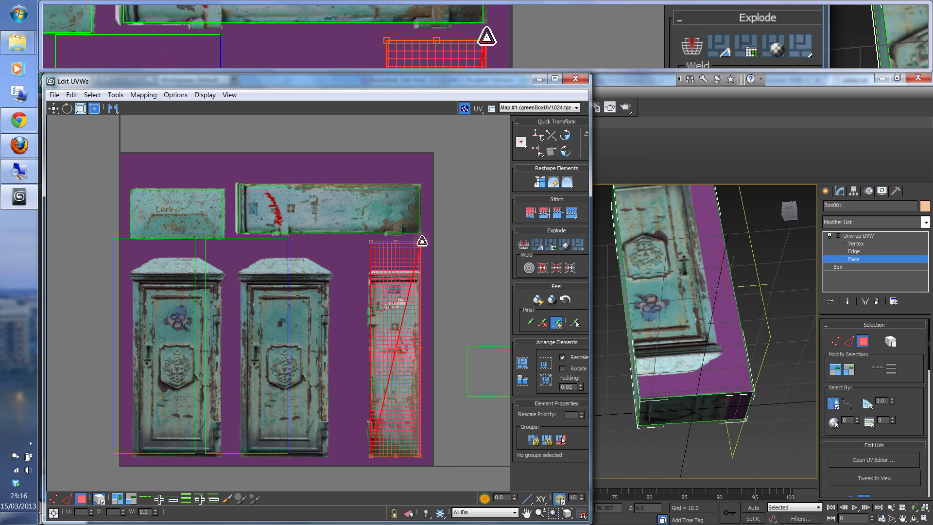
drag(422, 241, 422, 270)
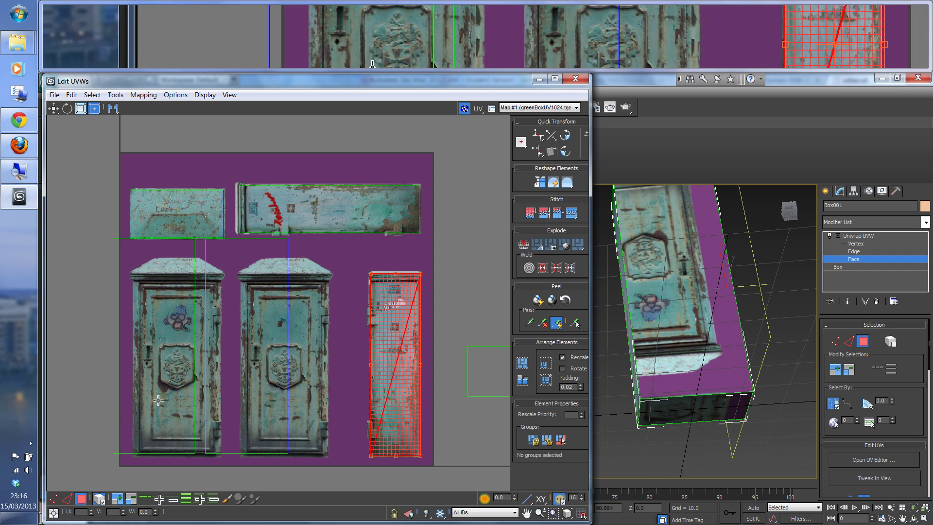
Move the middle wide UV cluster onto the plain door without the blue graffiti figure and scale it to the door's outline.
click(263, 315)
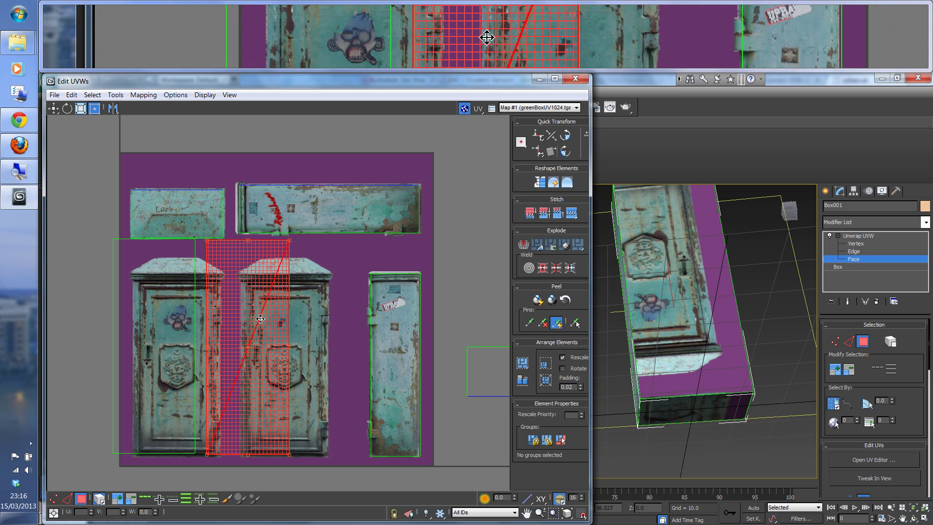
drag(260, 319, 281, 319)
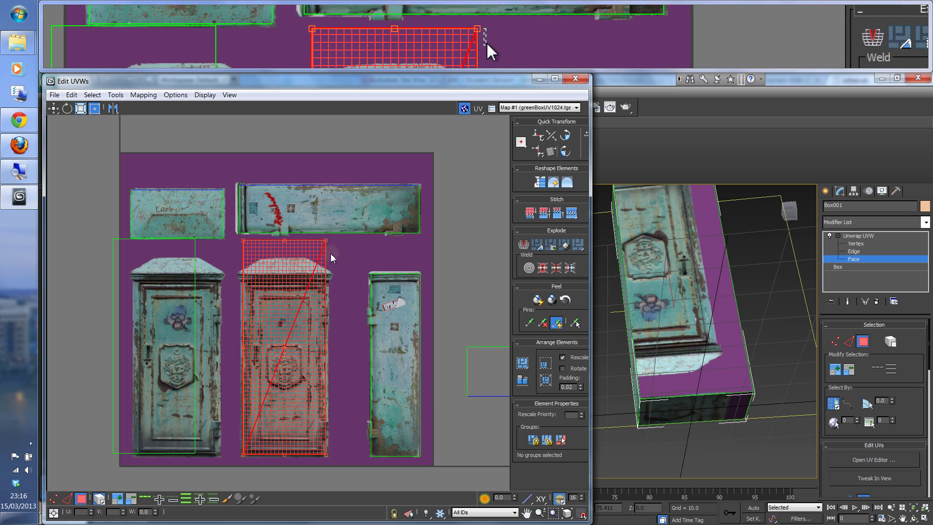
click(326, 243)
click(325, 242)
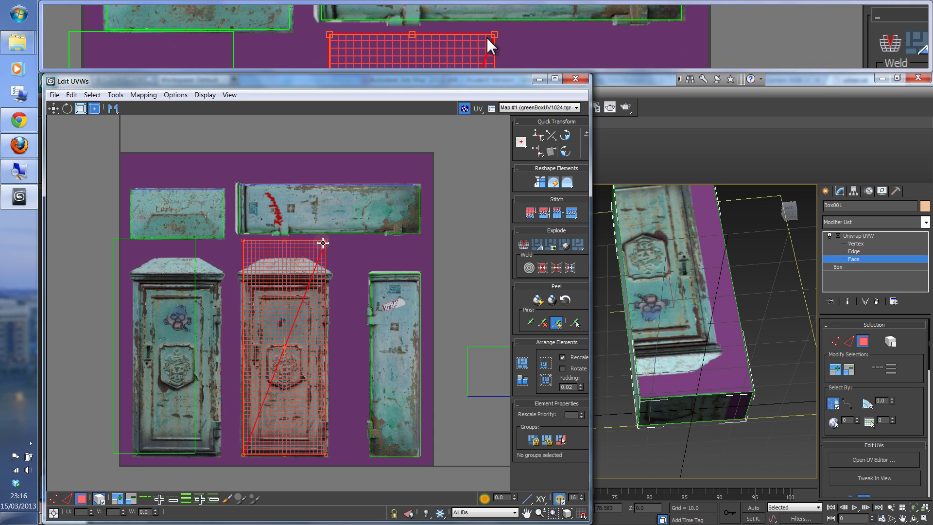
drag(325, 239, 329, 275)
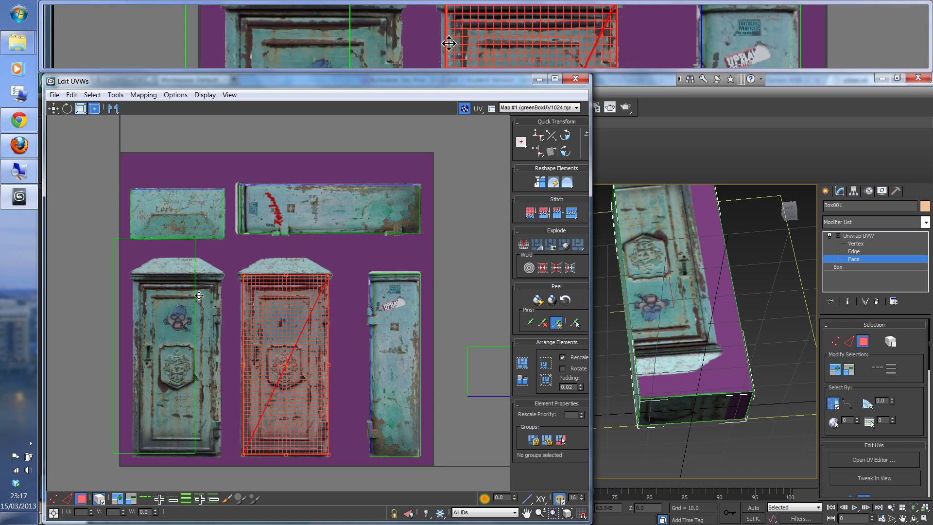
Move the last wide UV cluster onto the door with the blue graffiti figure, scale it to fit, and clear the selection.
click(152, 283)
drag(152, 284, 170, 290)
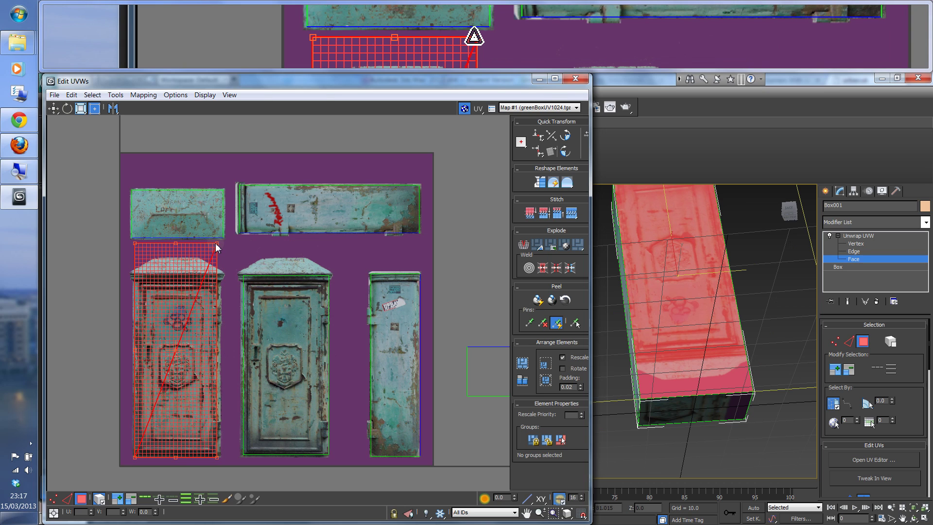
drag(218, 243, 221, 276)
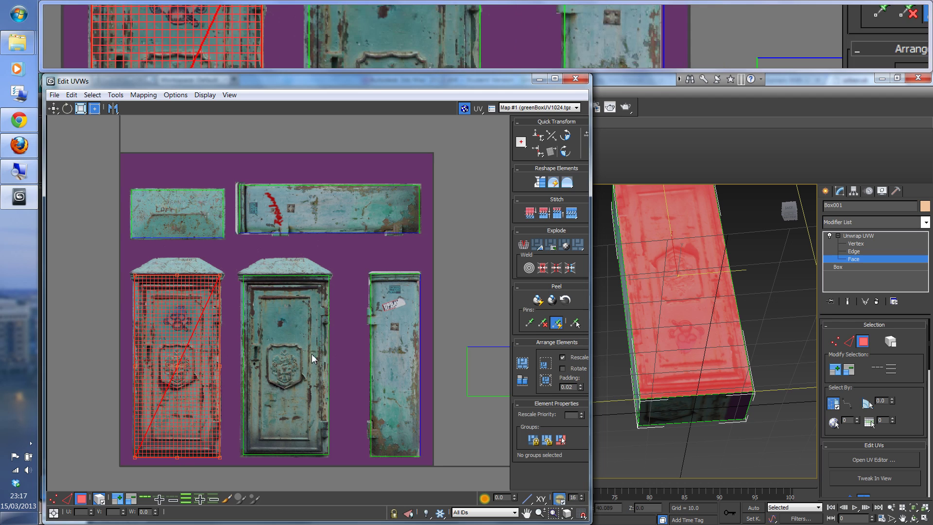
click(465, 269)
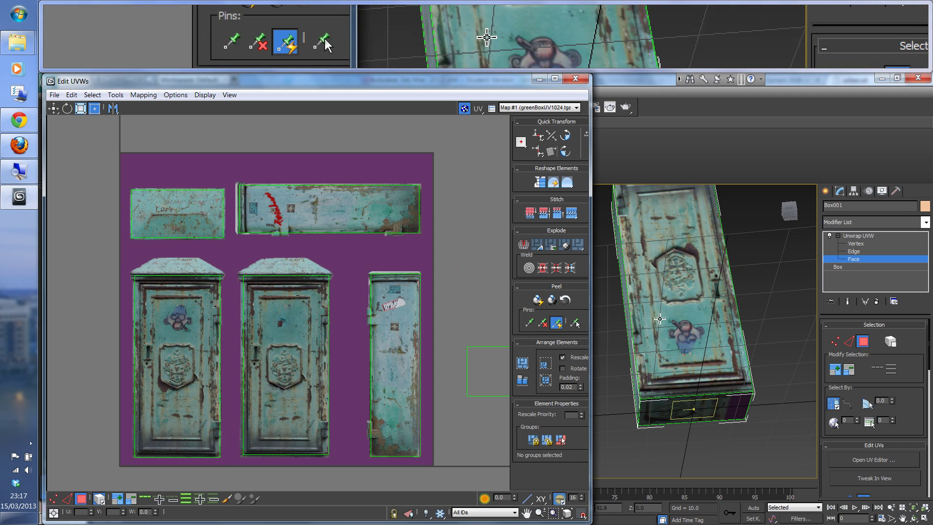
Rotate the UV cluster on the horizontal side panel with red graffiti by 180 degrees around its pivot.
alt+middle_drag(660, 319, 702, 373)
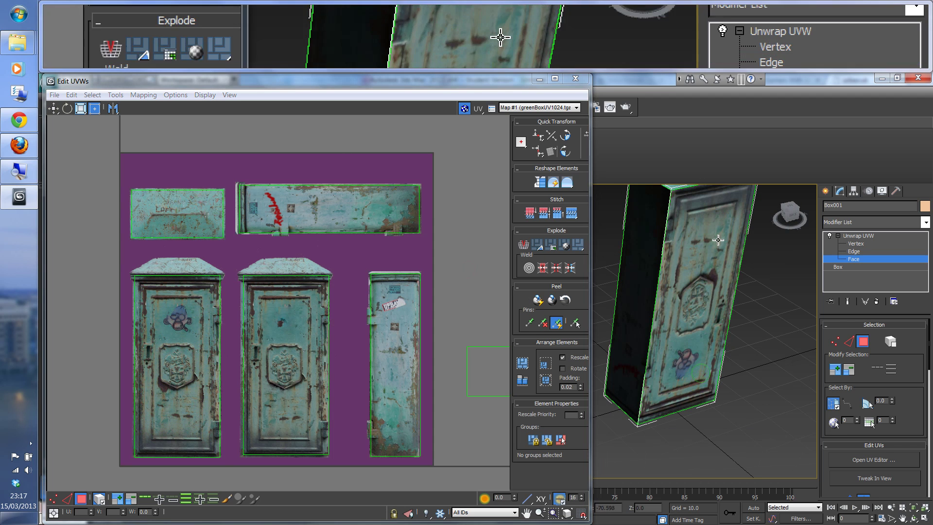
middle_drag(712, 300, 672, 352)
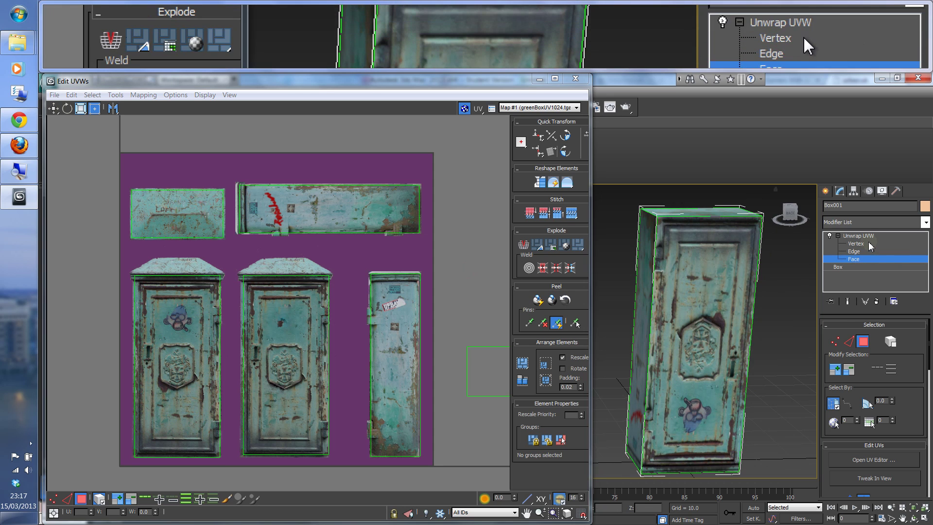
click(867, 235)
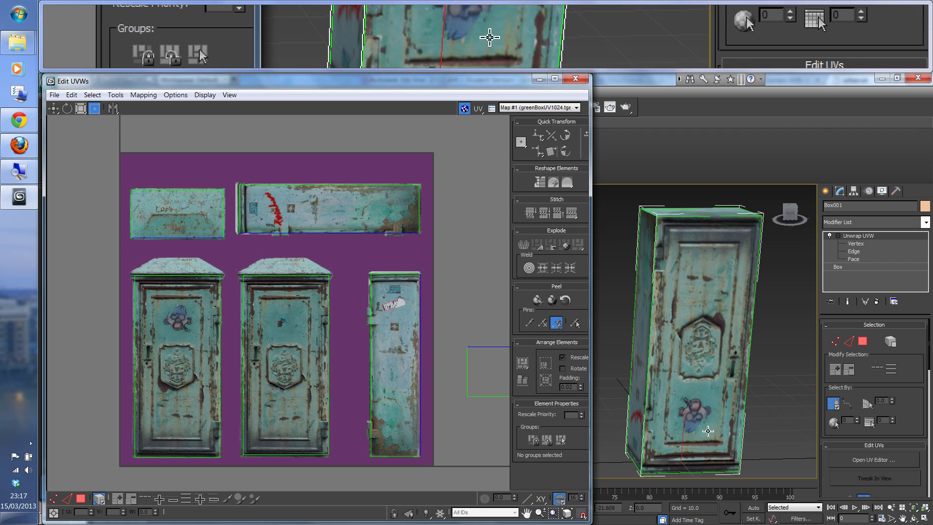
alt+middle_drag(705, 431, 649, 434)
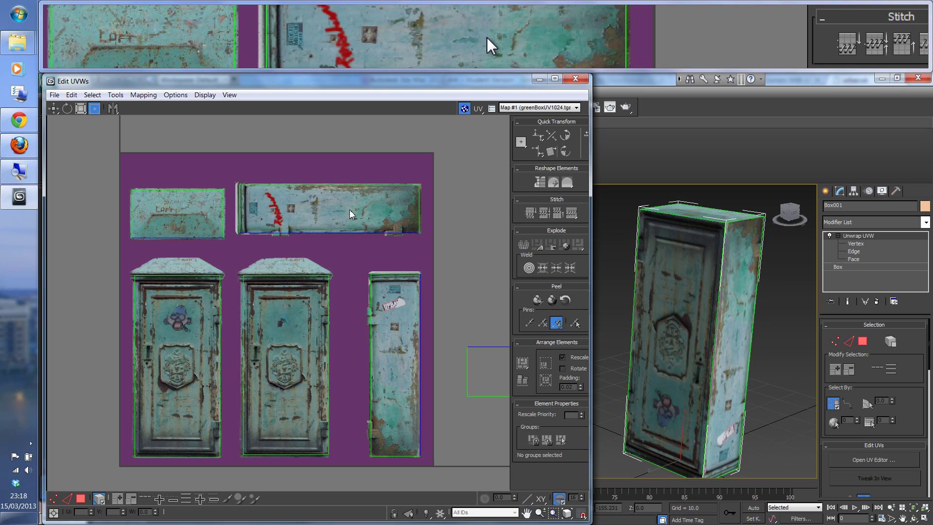
click(853, 259)
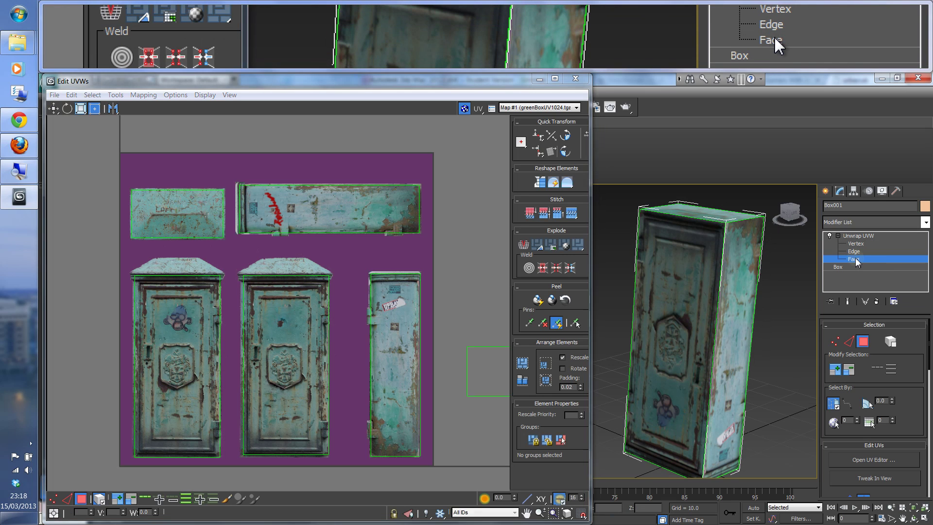
click(358, 211)
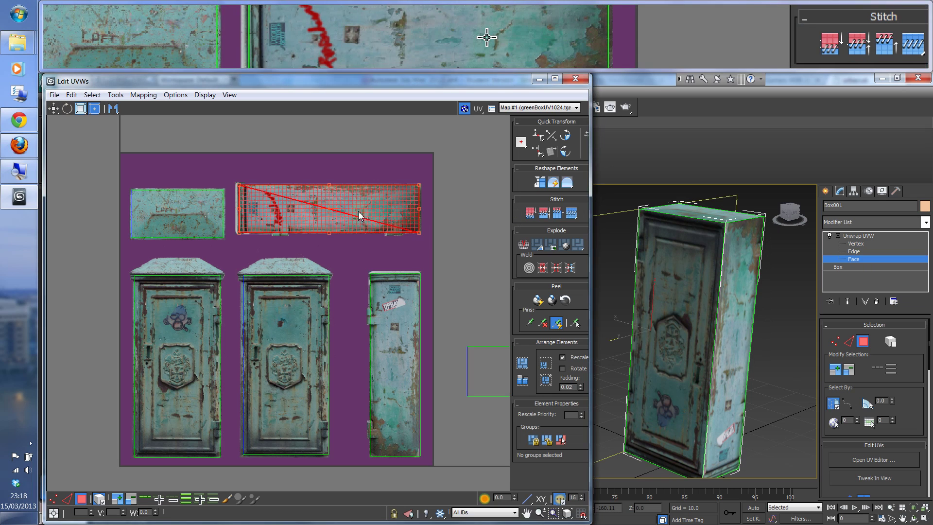
click(565, 152)
click(565, 152)
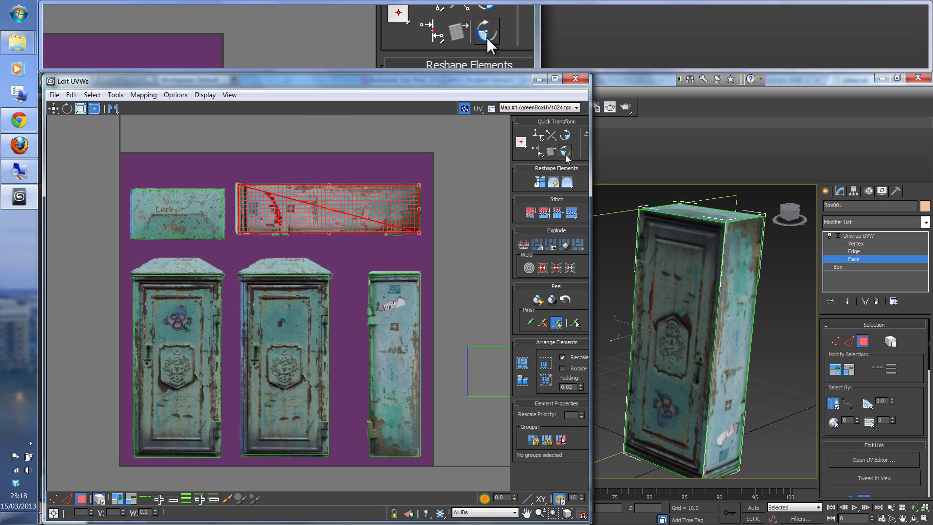
Rotate the UV clusters on the vertical side panel and on the plain door by 180 degrees each.
click(376, 348)
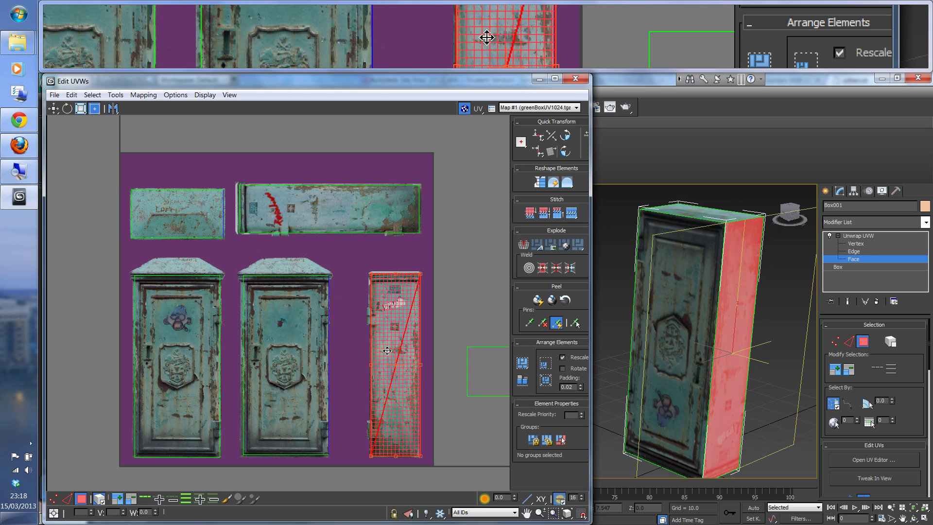
click(565, 153)
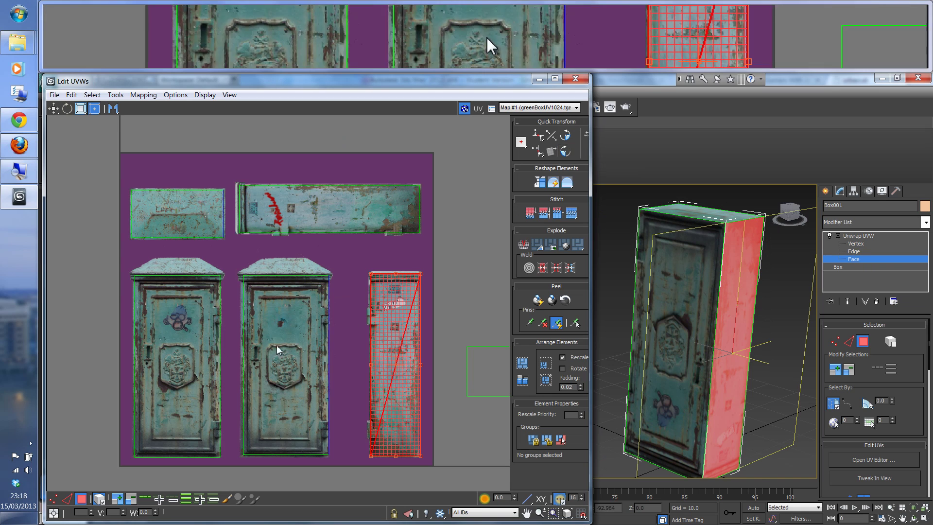
click(276, 346)
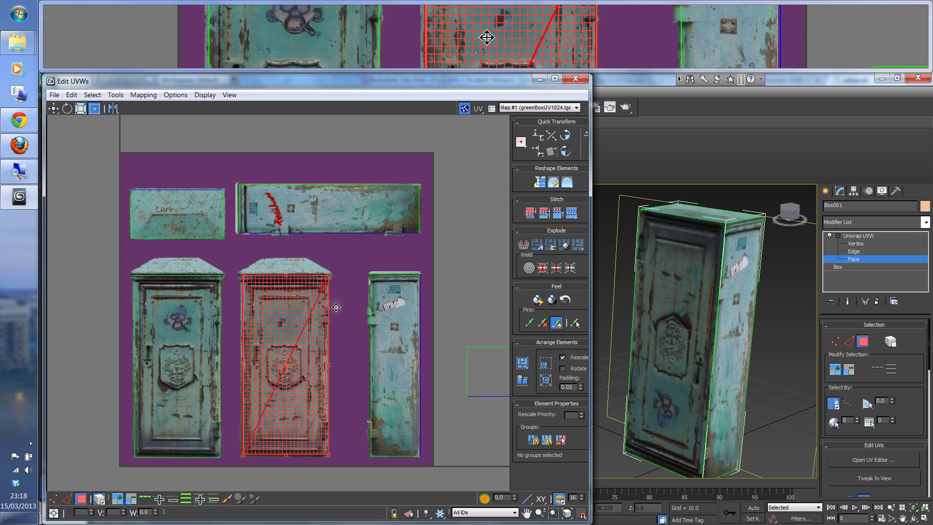
click(566, 153)
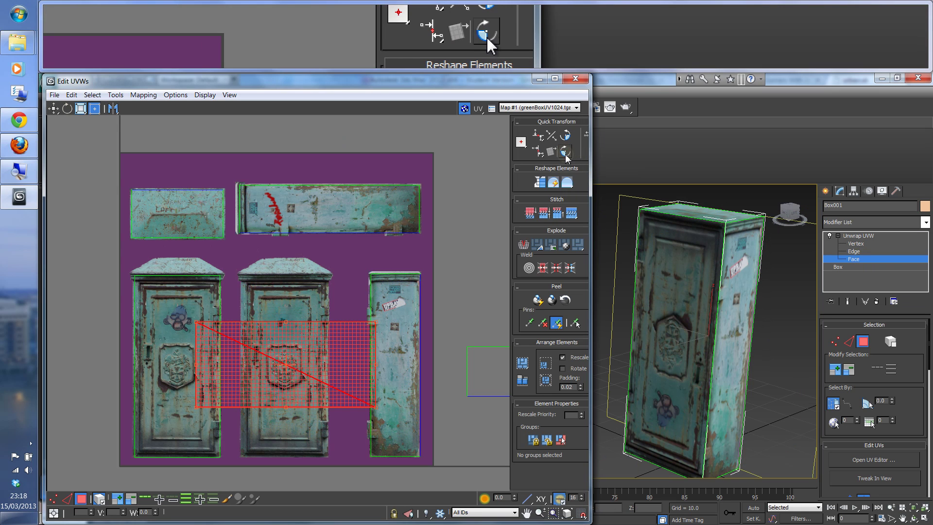
click(566, 153)
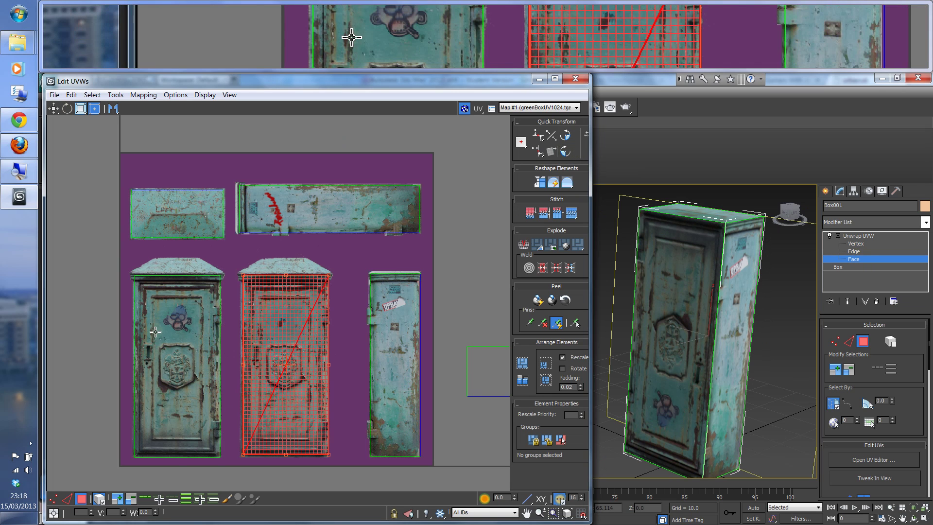
Rotate the UV cluster on the door with the blue graffiti figure by 180 degrees, clear the selection and leave face level.
click(185, 316)
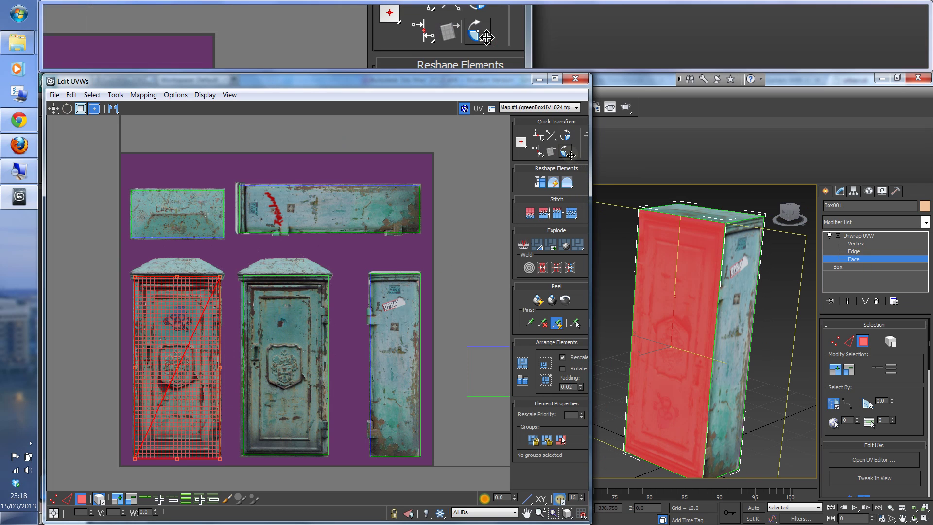
click(565, 153)
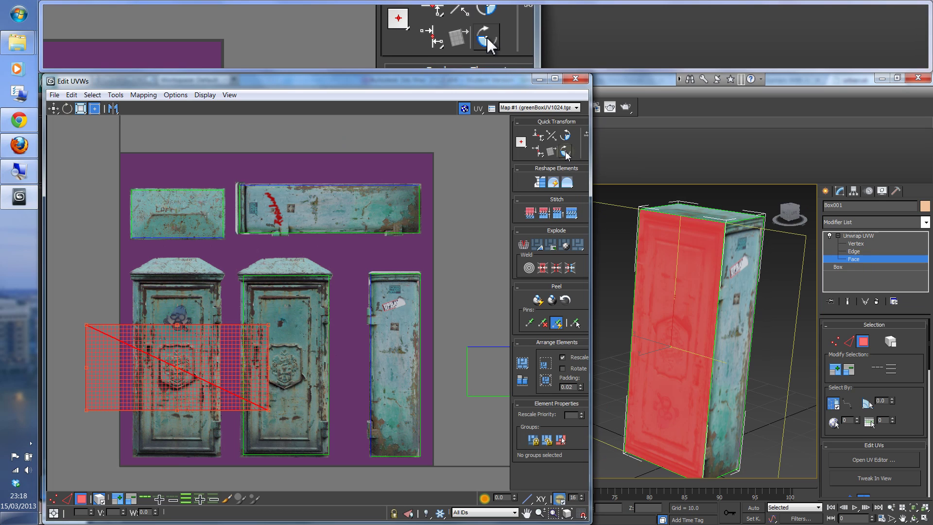
click(565, 153)
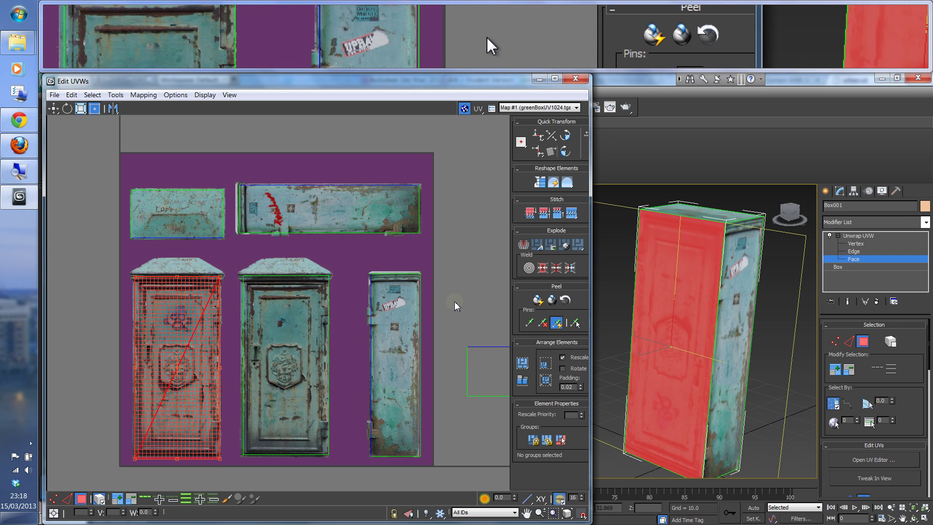
click(454, 301)
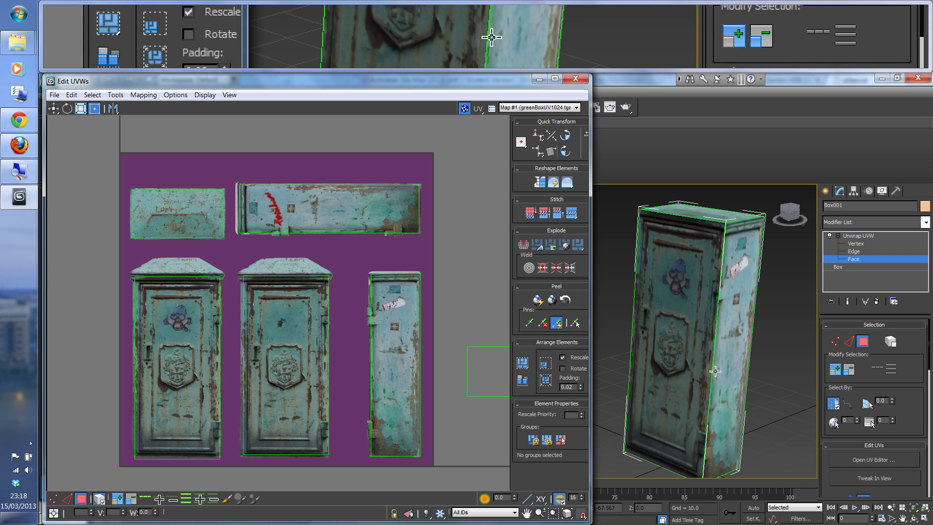
click(857, 237)
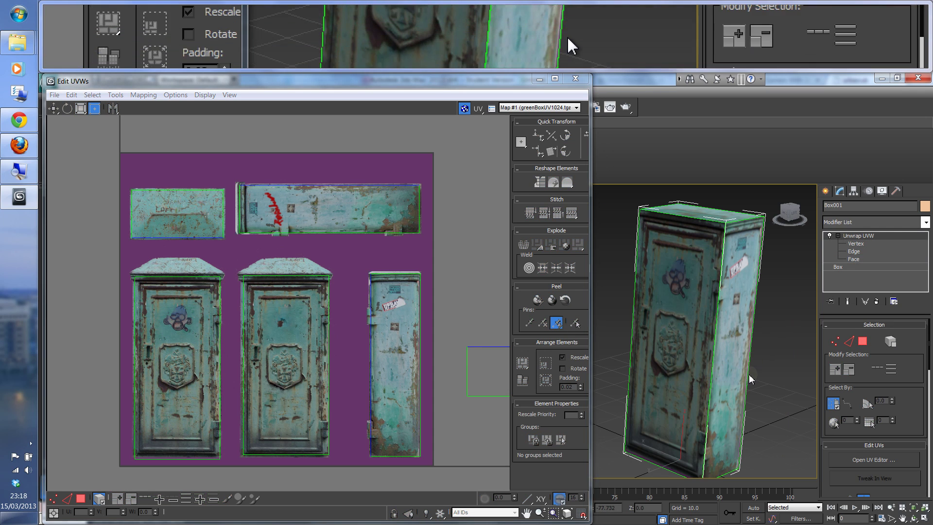
Examine how the texture fits the doors, side panels and top of the box in the perspective view.
mouse_move(751, 374)
alt+middle_down()
mouse_move(707, 388)
mouse_move(640, 384)
mouse_move(754, 362)
mouse_move(644, 384)
mouse_move(665, 374)
mouse_move(646, 379)
mouse_move(767, 374)
alt+middle_up()
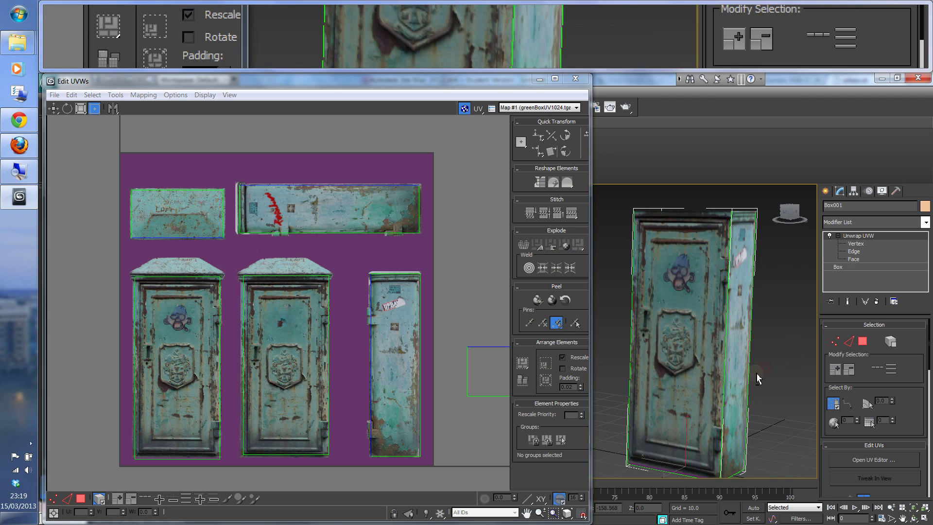
alt+middle_drag(708, 372, 534, 375)
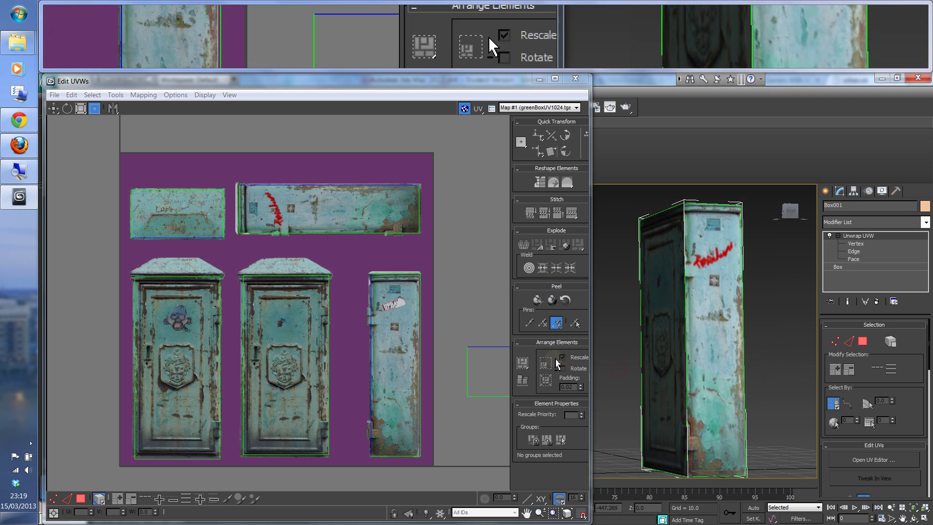
alt+middle_drag(620, 409, 777, 379)
key(f)
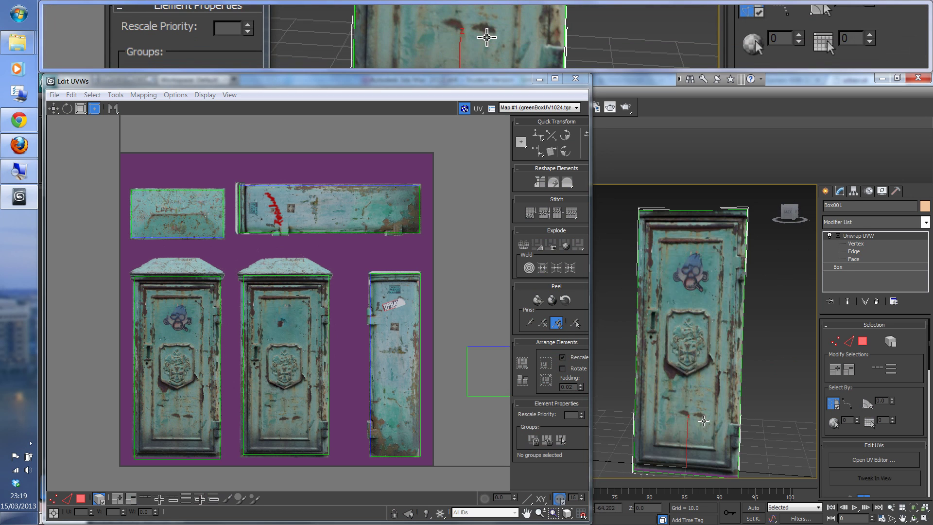
alt+middle_drag(702, 421, 655, 406)
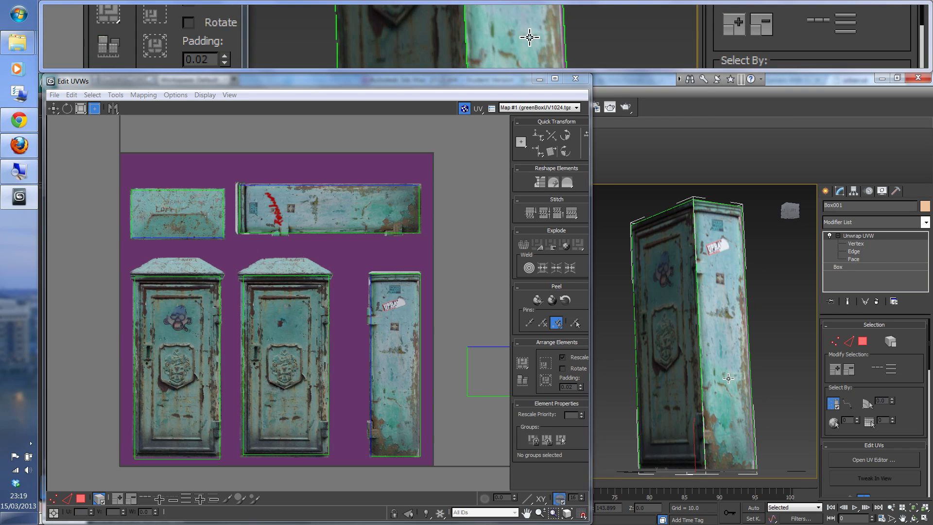
alt+middle_drag(708, 385, 731, 391)
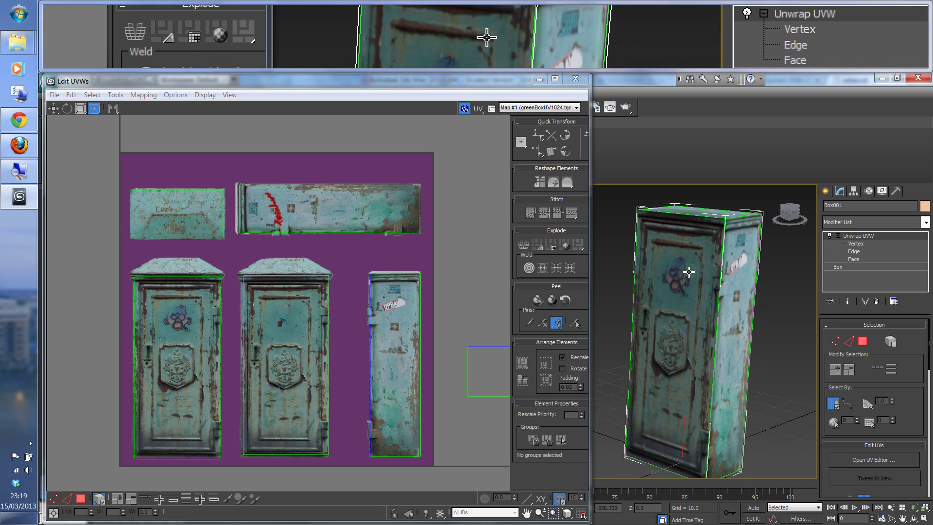
alt+middle_drag(697, 327, 717, 308)
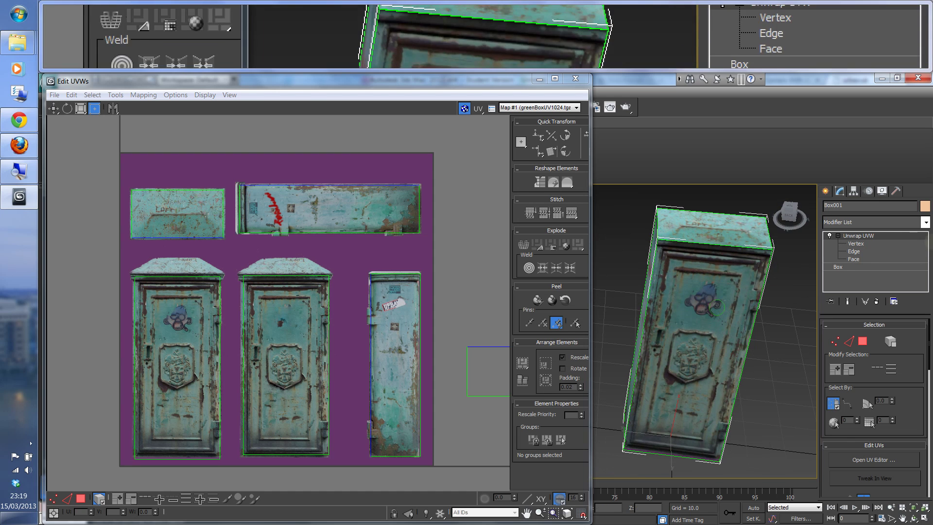
Add an Edit Poly modifier to the box above its Unwrap UVW modifier.
click(926, 223)
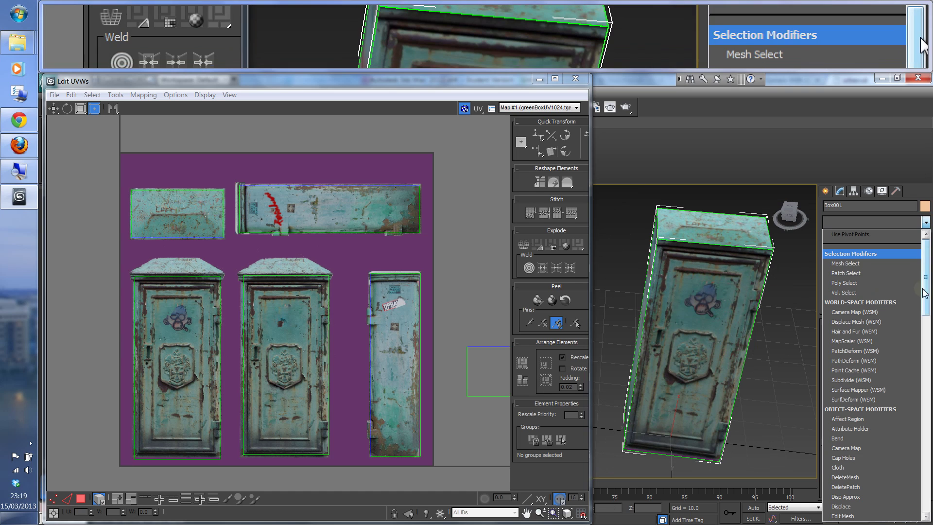
scroll(924, 293, down, 6)
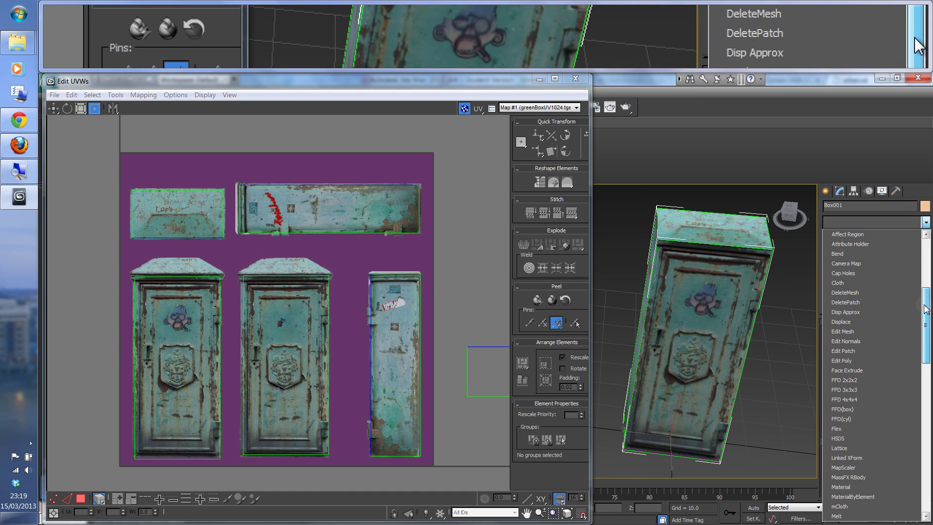
click(842, 361)
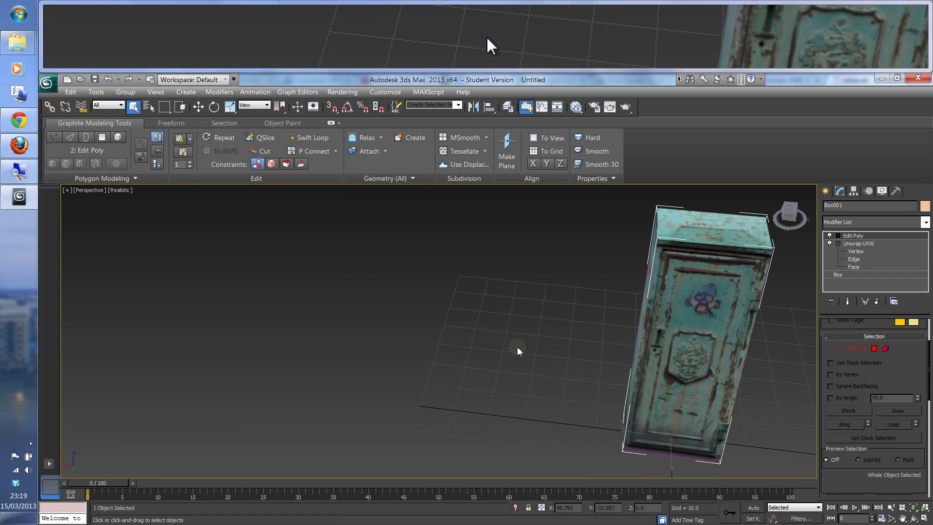
Turn on Preserve UVs for the Edit Poly modifier so that geometry edits leave the mapping intact.
middle_click(565, 374)
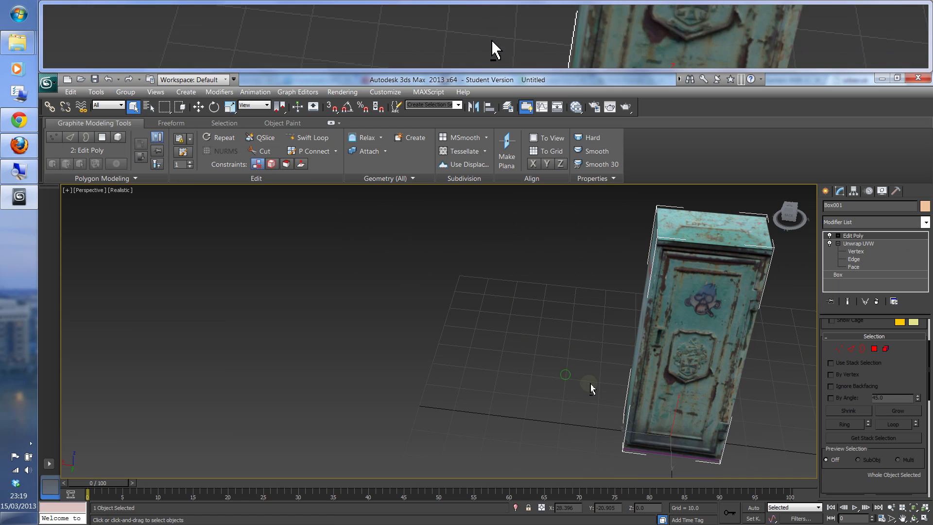
alt+middle_drag(591, 389, 655, 330)
scroll(654, 329, up, 5)
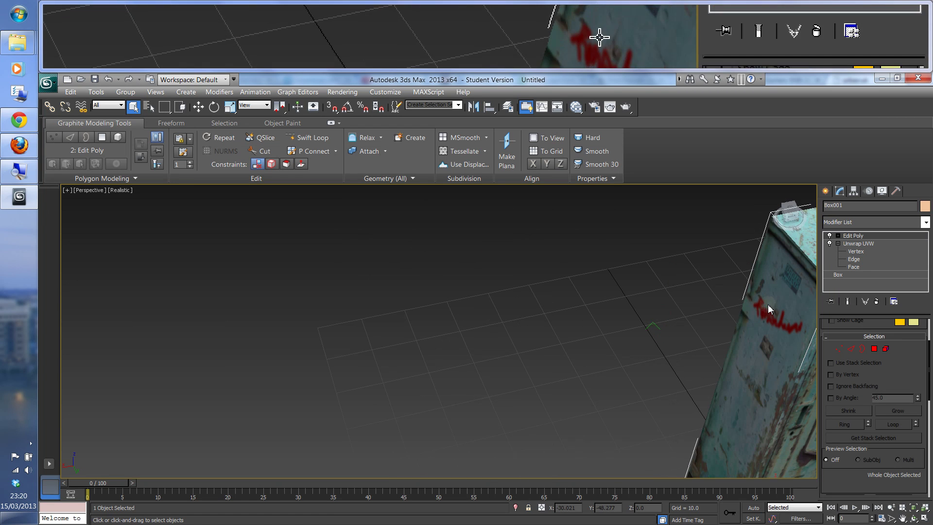
middle_drag(768, 309, 627, 316)
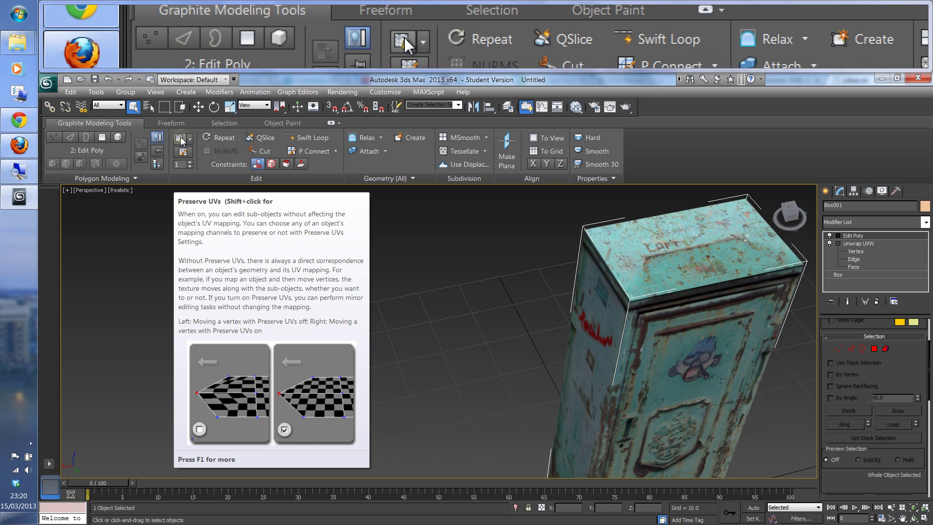
click(181, 140)
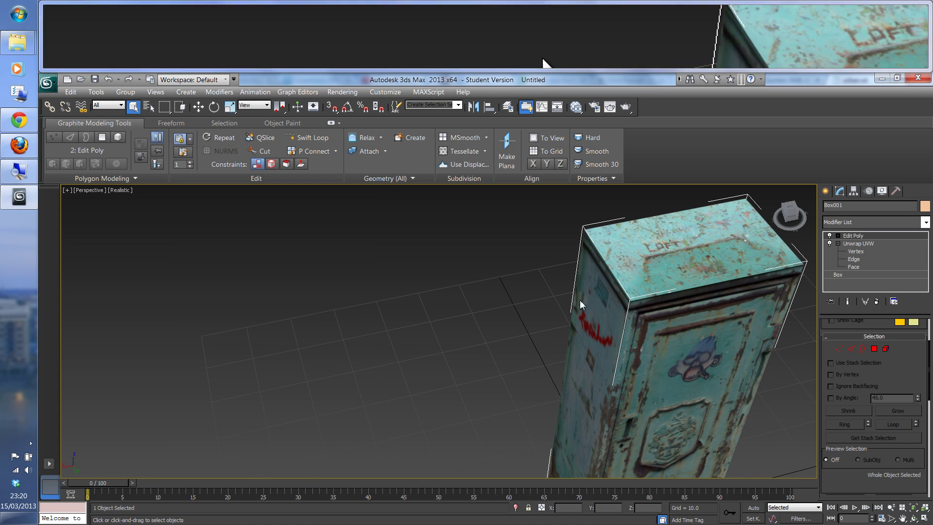
mouse_move(664, 319)
alt+middle_down()
mouse_move(670, 373)
mouse_move(669, 334)
mouse_move(653, 302)
mouse_move(676, 323)
alt+middle_up()
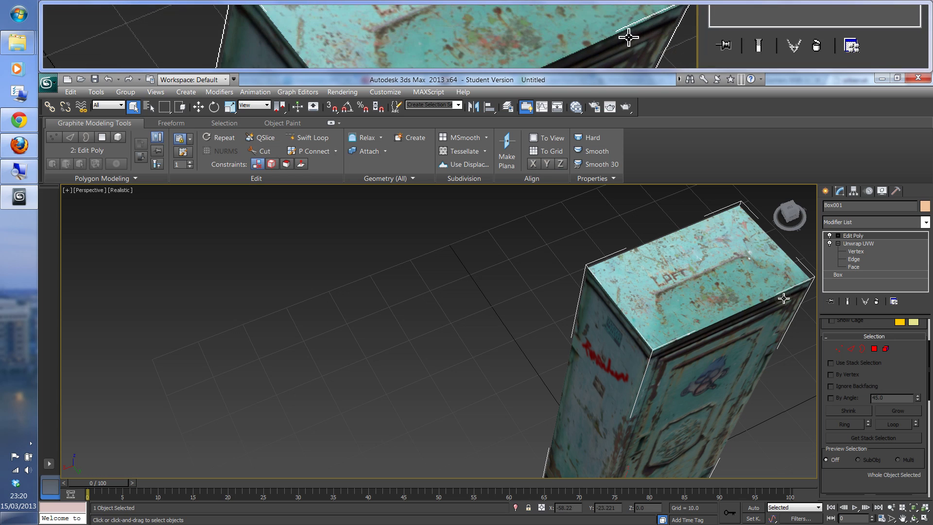
Select the ring of edges across the box's depth with Ring Mode on and connect them with 1 segment, pinch 0 and slide 0.
click(851, 349)
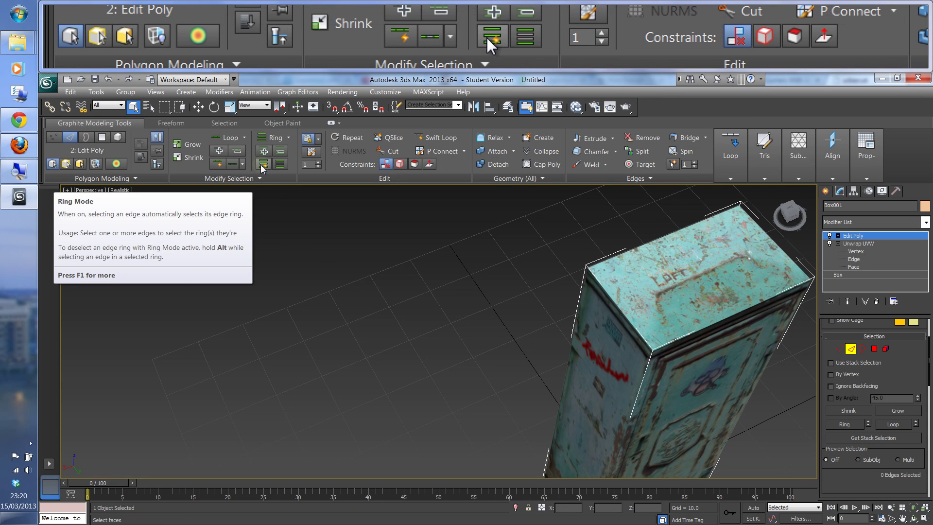
click(262, 168)
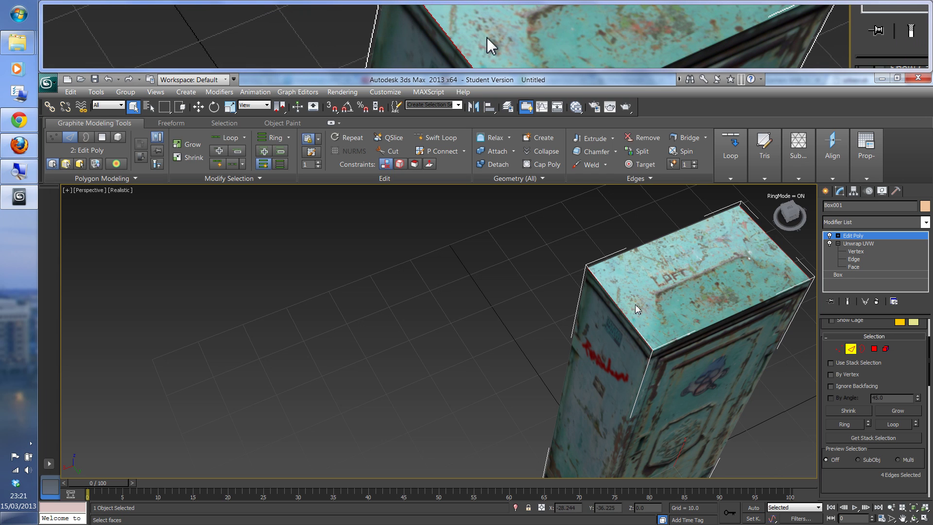
click(729, 179)
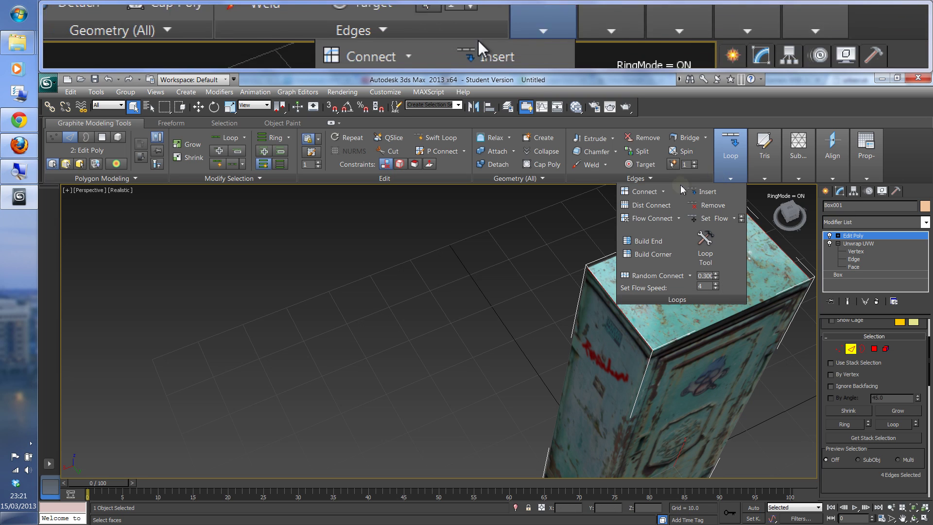
shift+click(642, 192)
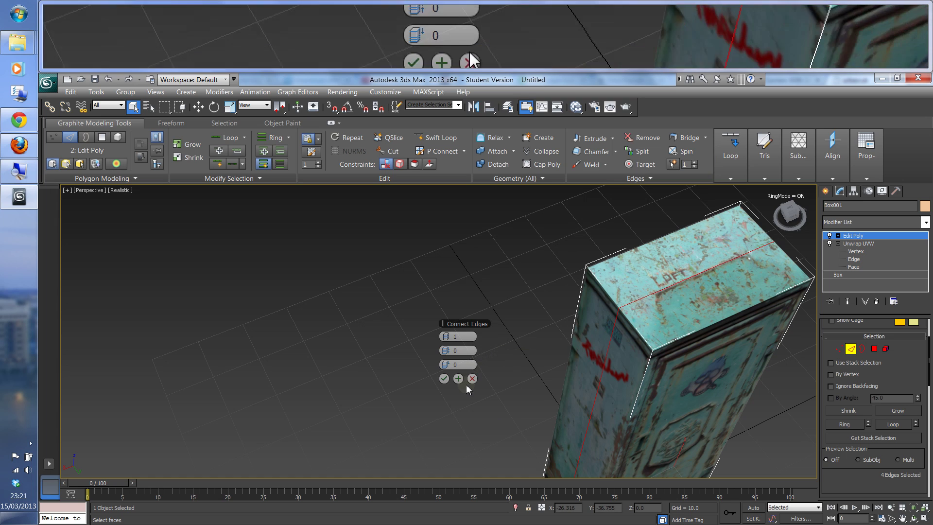
click(444, 378)
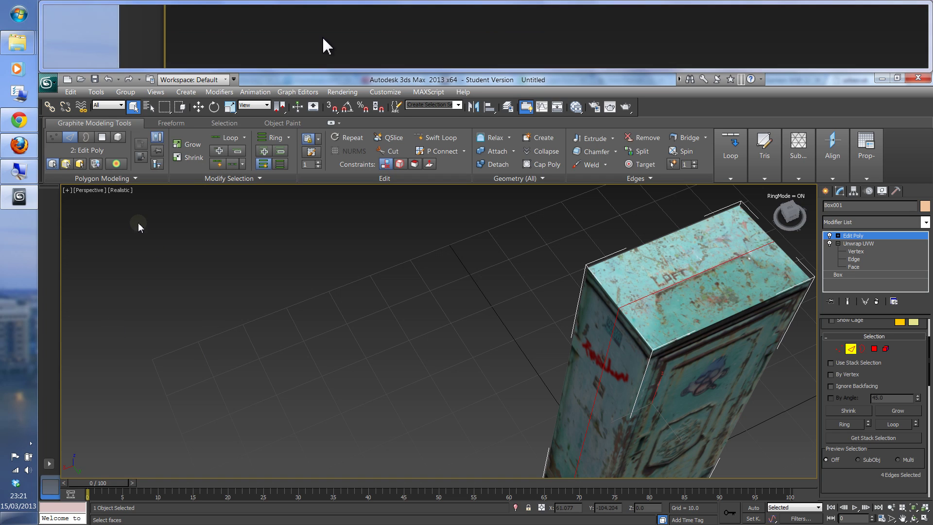
Display Edged Faces and connect the ring of edges across the box's width with 2 segments, pinch 39 and slide 0.
click(115, 193)
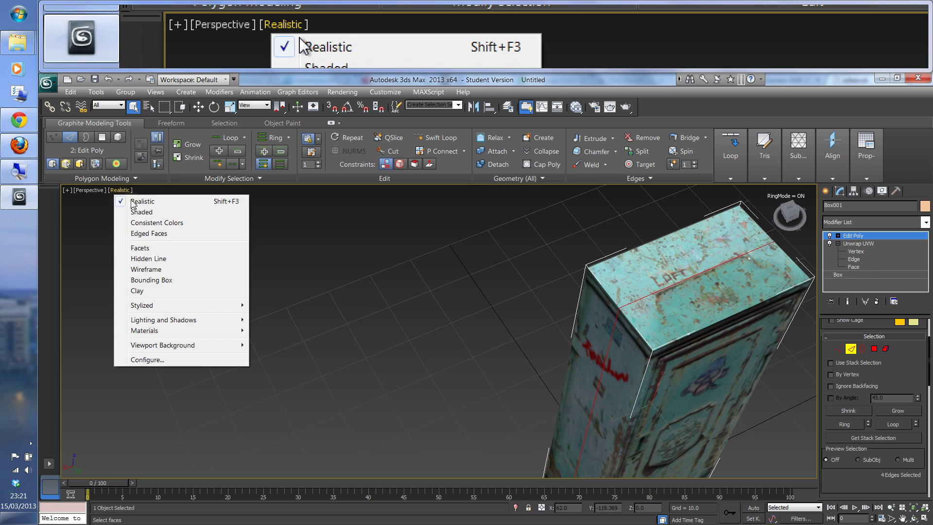
click(135, 234)
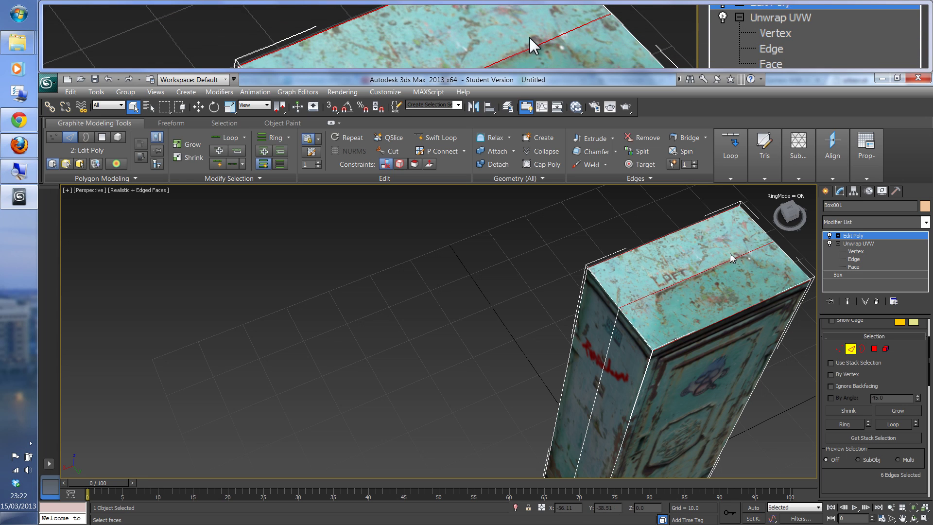
click(728, 178)
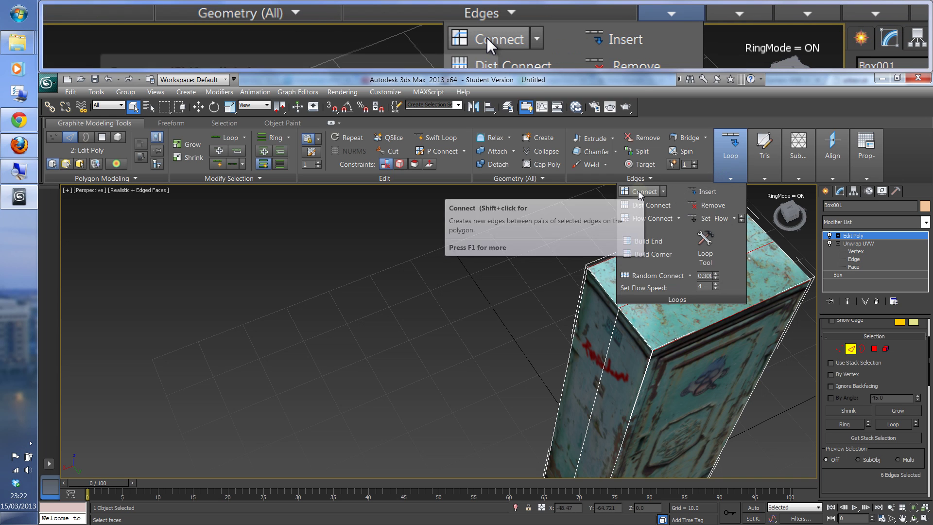
shift+click(638, 191)
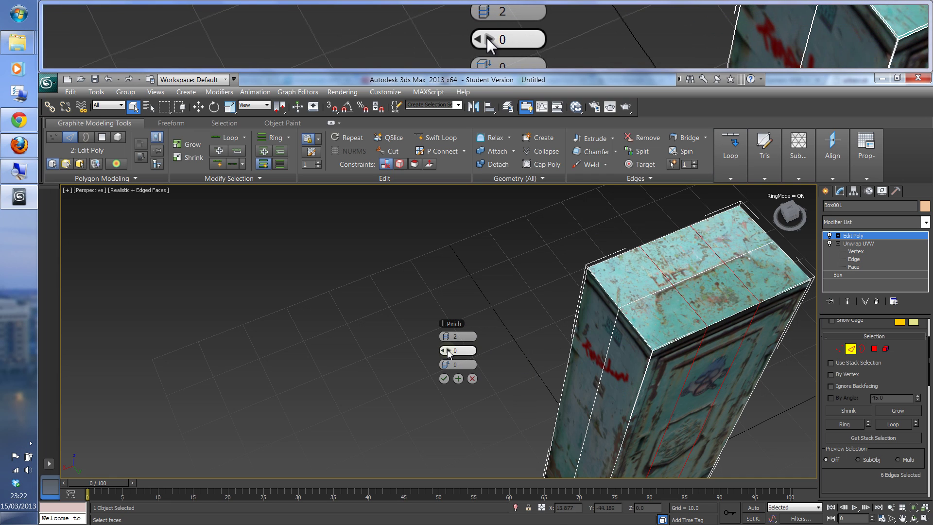
drag(447, 348, 525, 352)
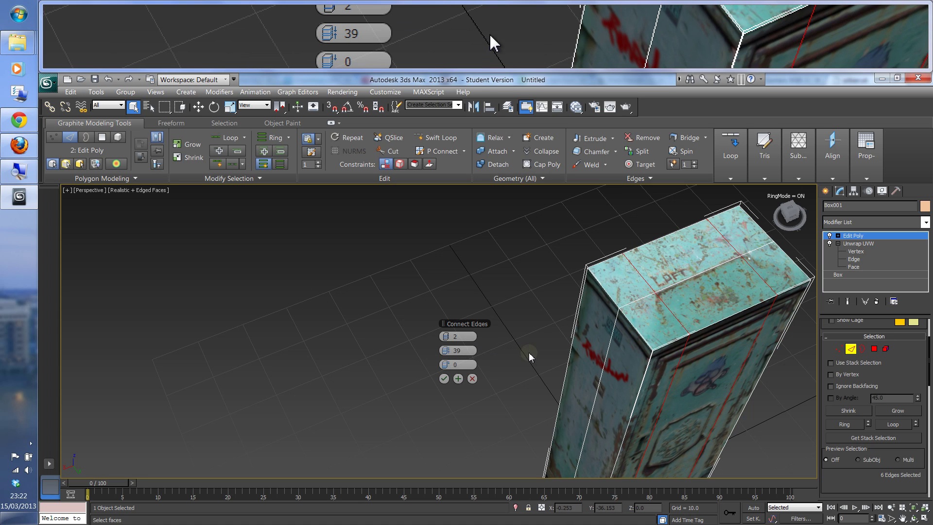
click(444, 378)
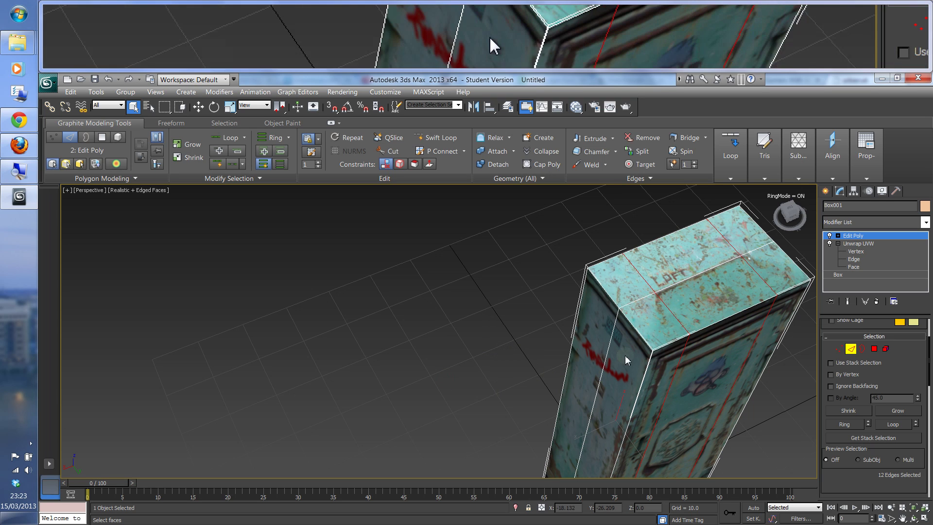
Turn off Ring Mode and raise the single central edge on the box's top face to about Z 67.43.
click(544, 282)
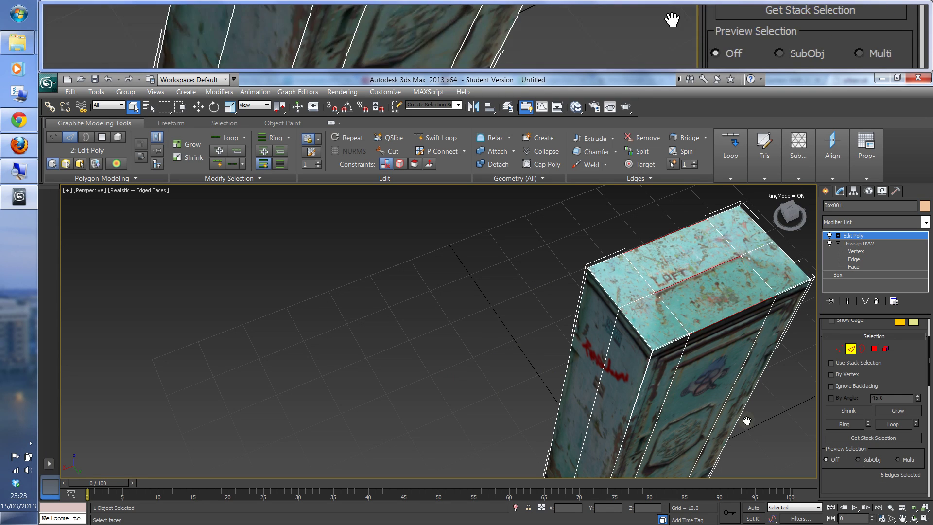
click(265, 165)
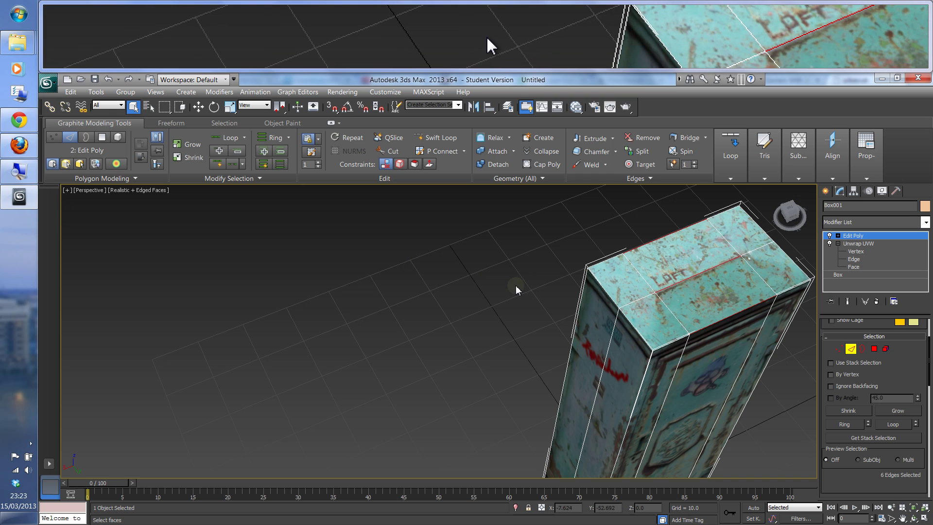
click(515, 285)
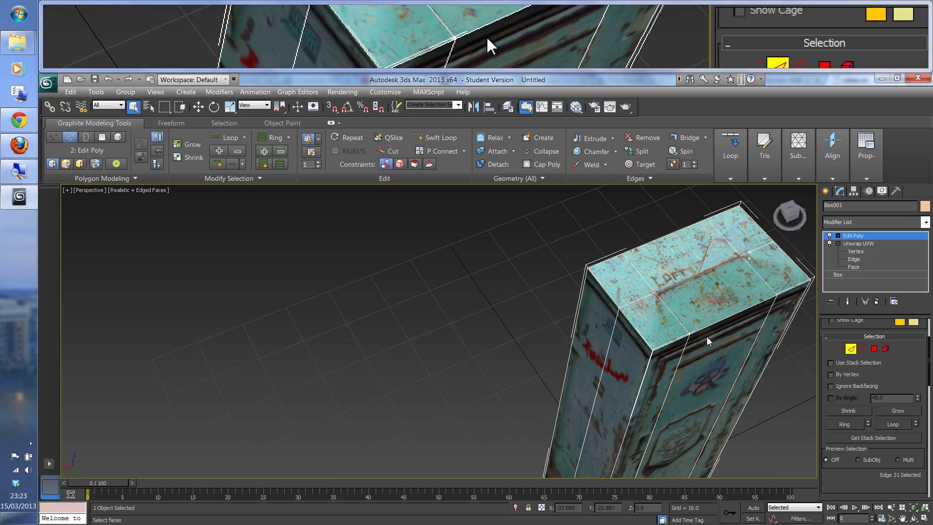
mouse_move(688, 321)
alt+middle_down()
mouse_move(664, 290)
mouse_move(674, 320)
alt+middle_up()
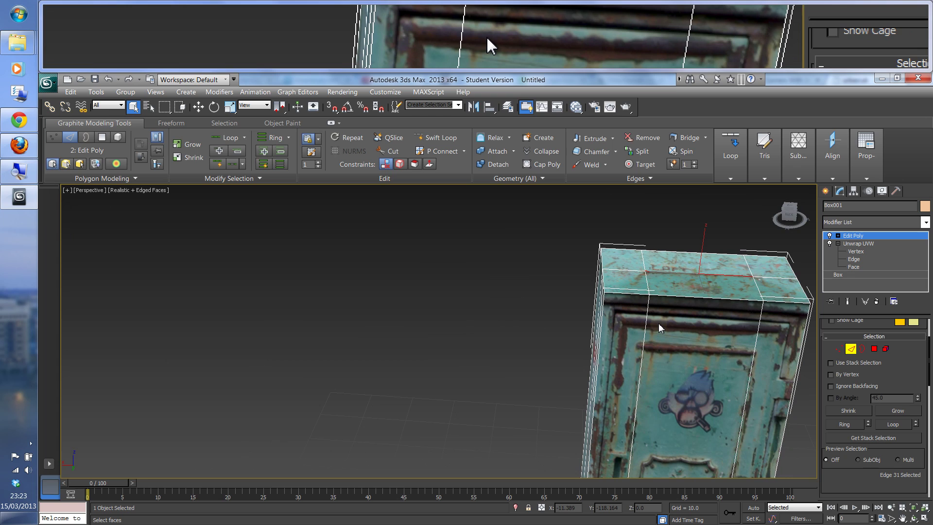
right_click(695, 274)
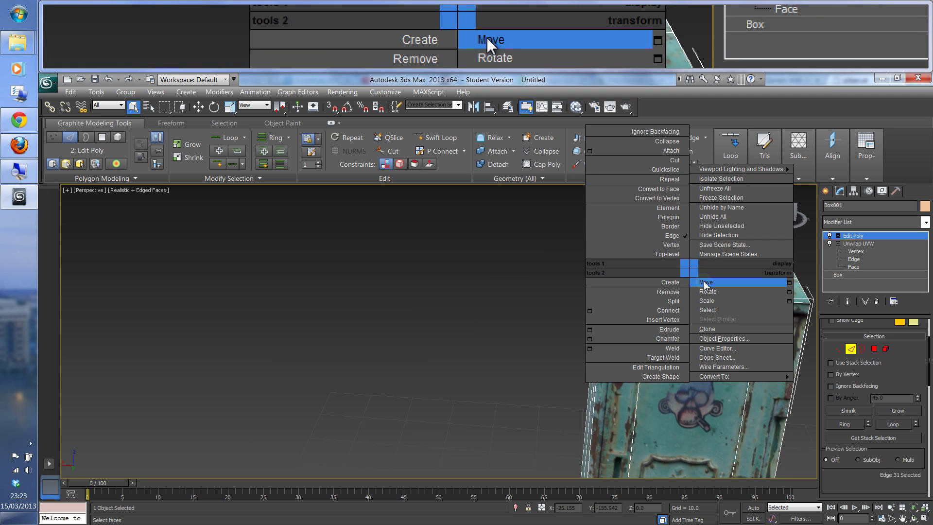
click(704, 283)
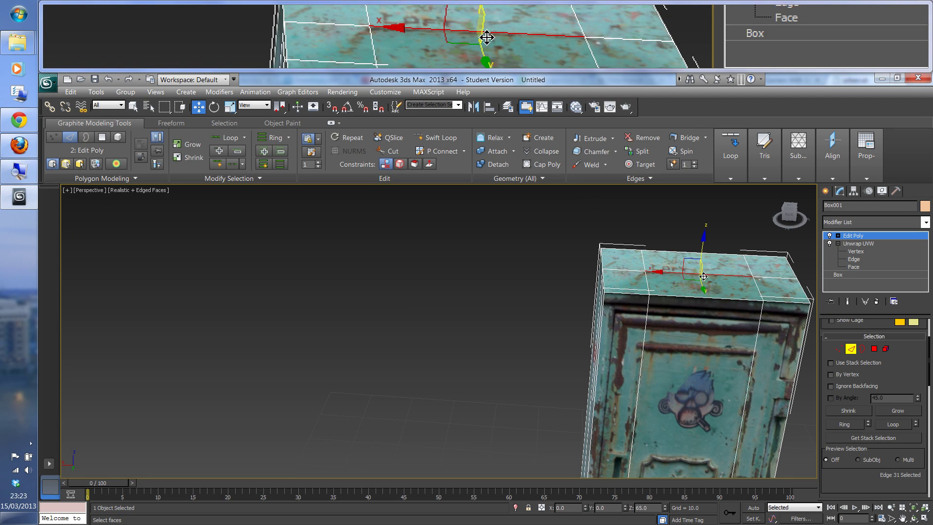
drag(705, 253, 702, 233)
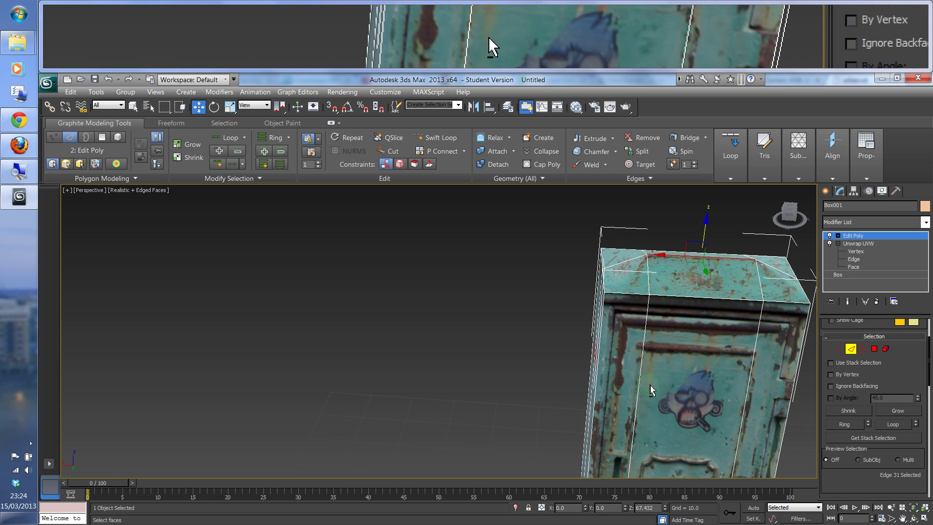
alt+middle_drag(651, 388, 689, 383)
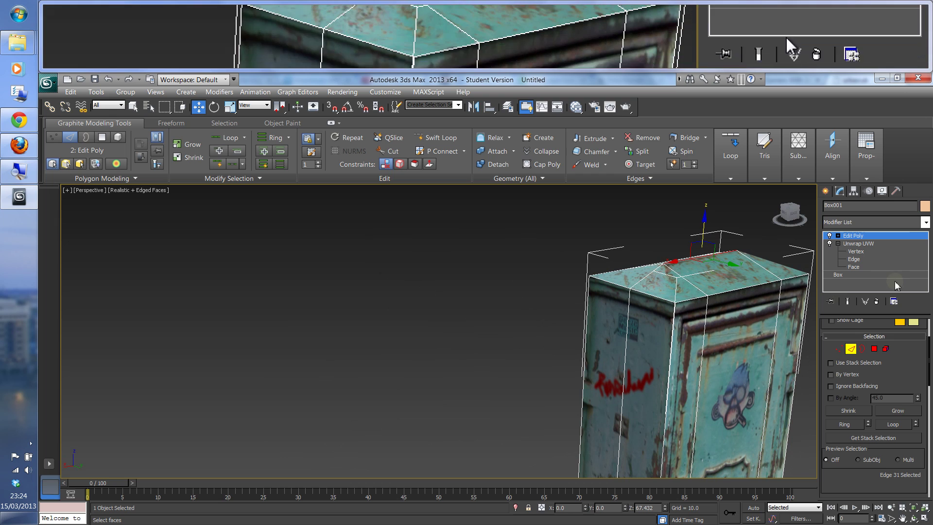
Leave edge level, deselect the box, turn off the Edged Faces display and view the whole textured model.
click(851, 352)
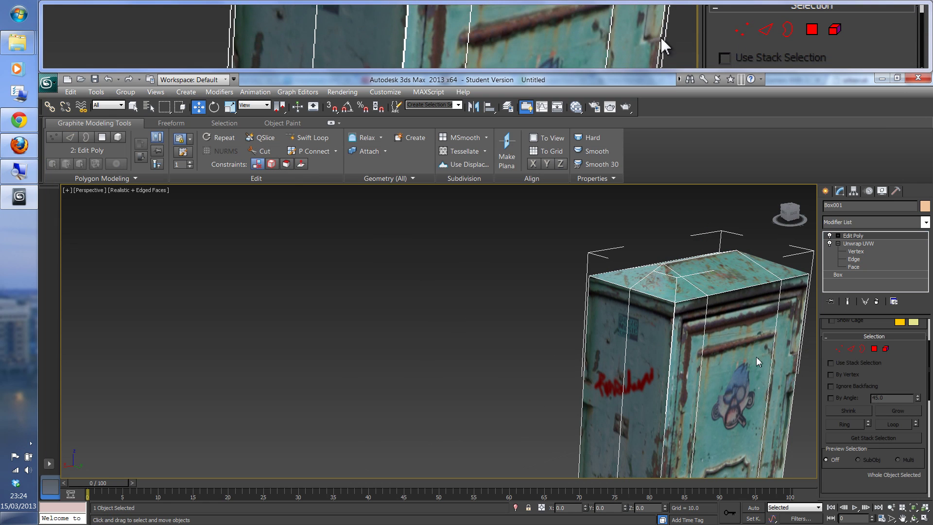
click(474, 306)
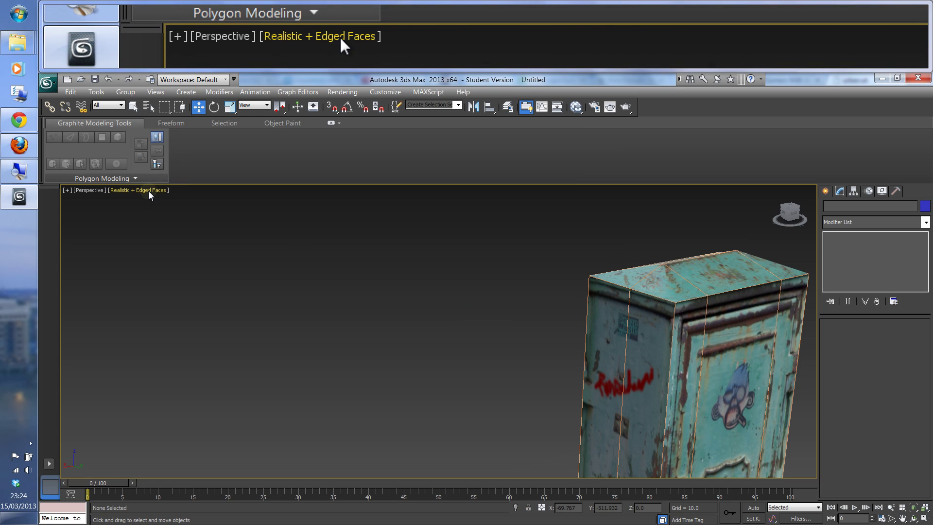
key(F4)
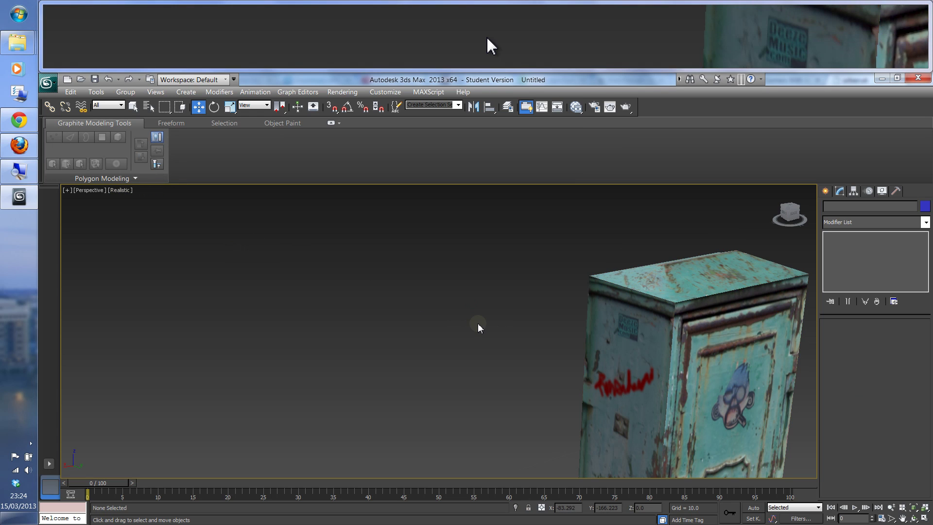
scroll(522, 331, down, 8)
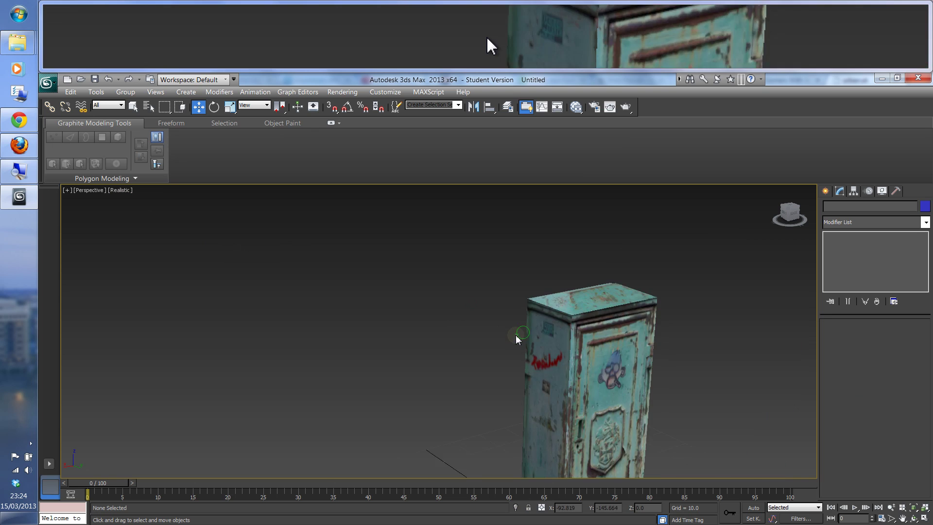
middle_drag(614, 396, 656, 377)
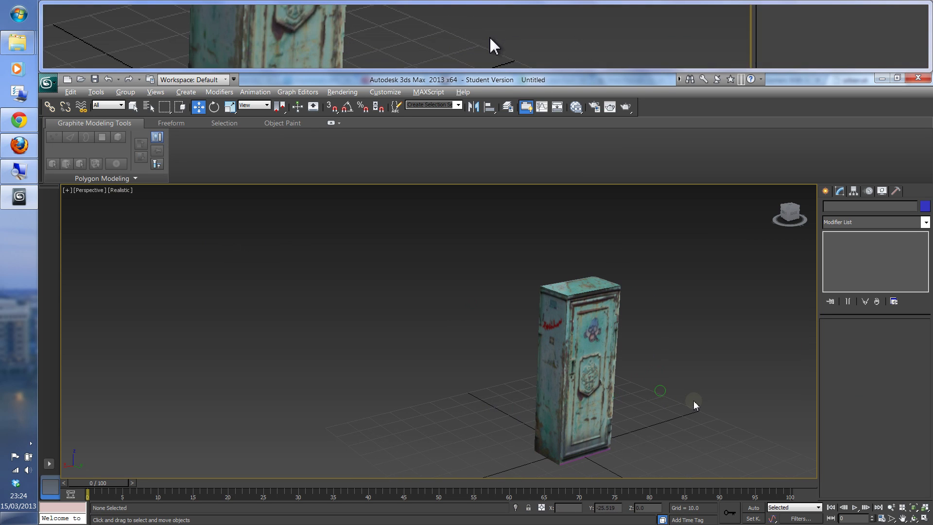
alt+middle_drag(693, 403, 655, 393)
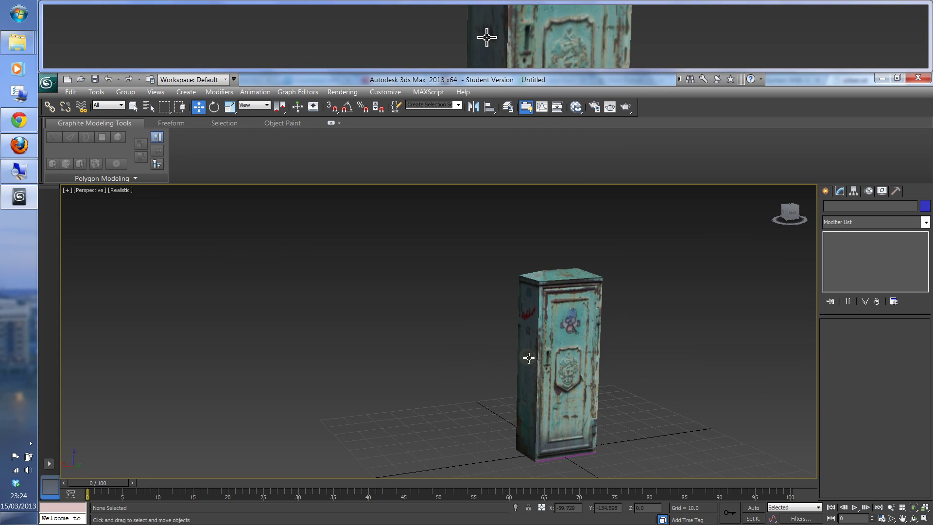
click(405, 345)
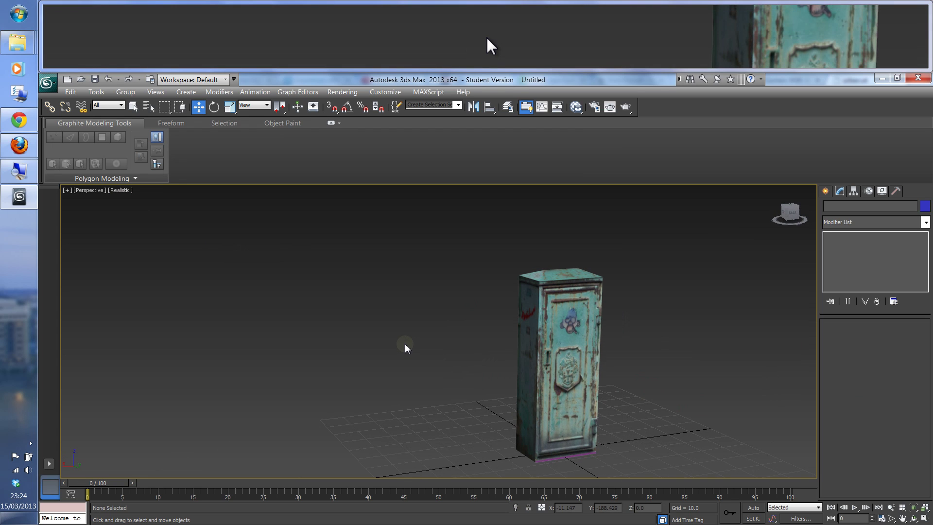